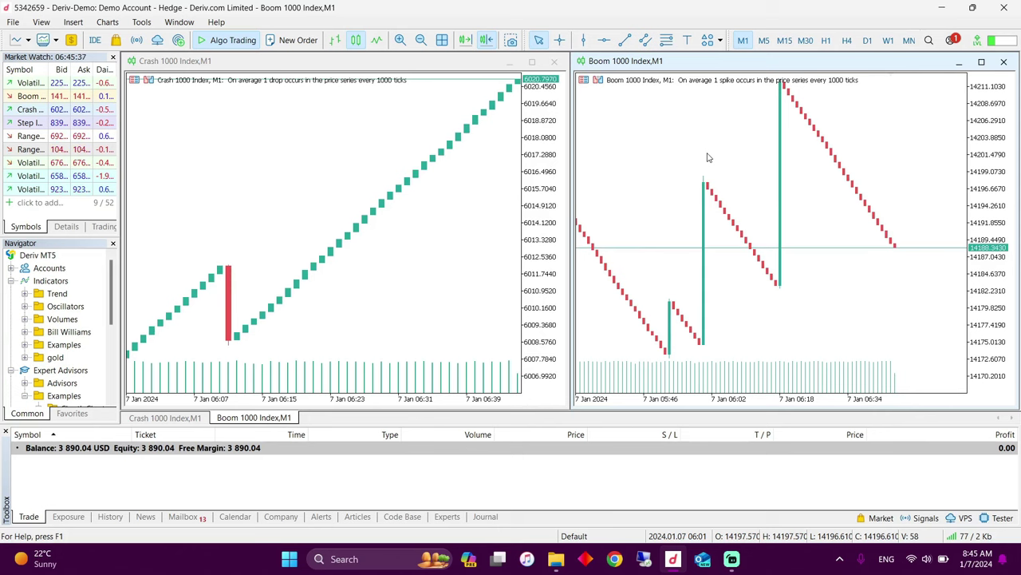
- Bring up the Final folder and select the Boom 1000 mass sells script file
{"action": "left_click", "coordinate": [557, 558]}
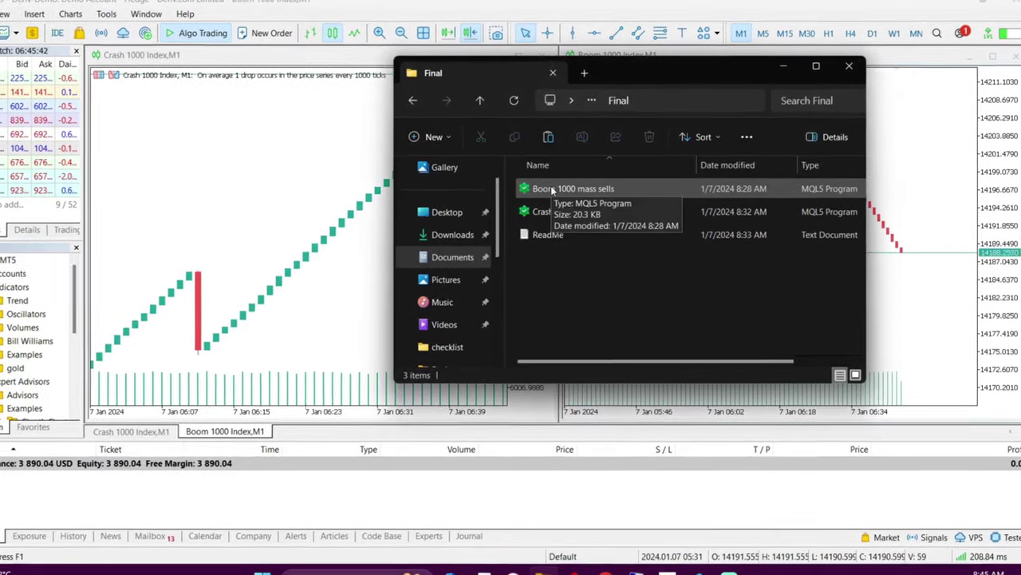
{"action": "left_click", "coordinate": [558, 188]}
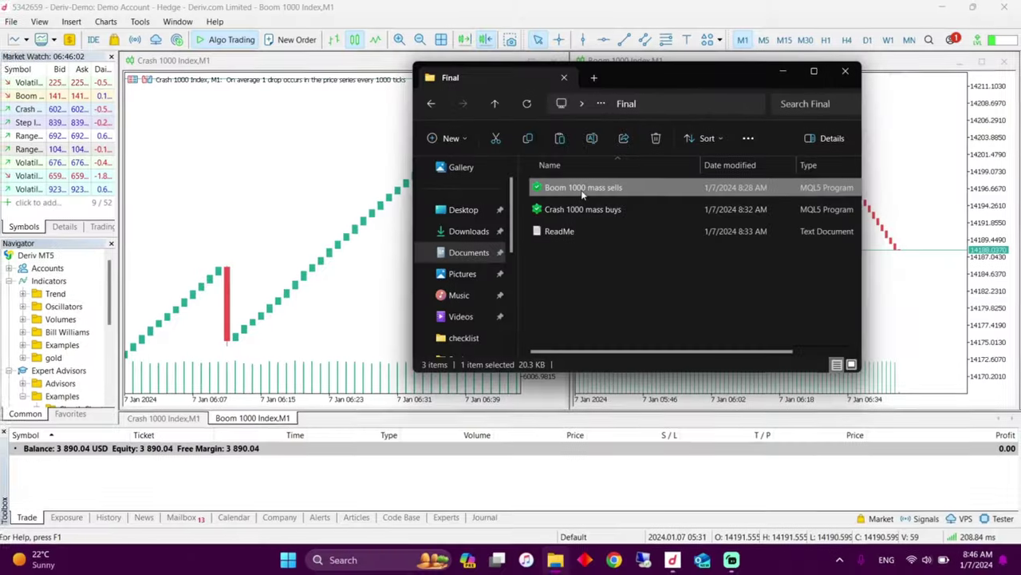
- Paste the copied Boom 1000 mass sells script into the data folder's MQL5 > Scripts, then close Explorer
{"action": "right_click", "coordinate": [391, 227]}
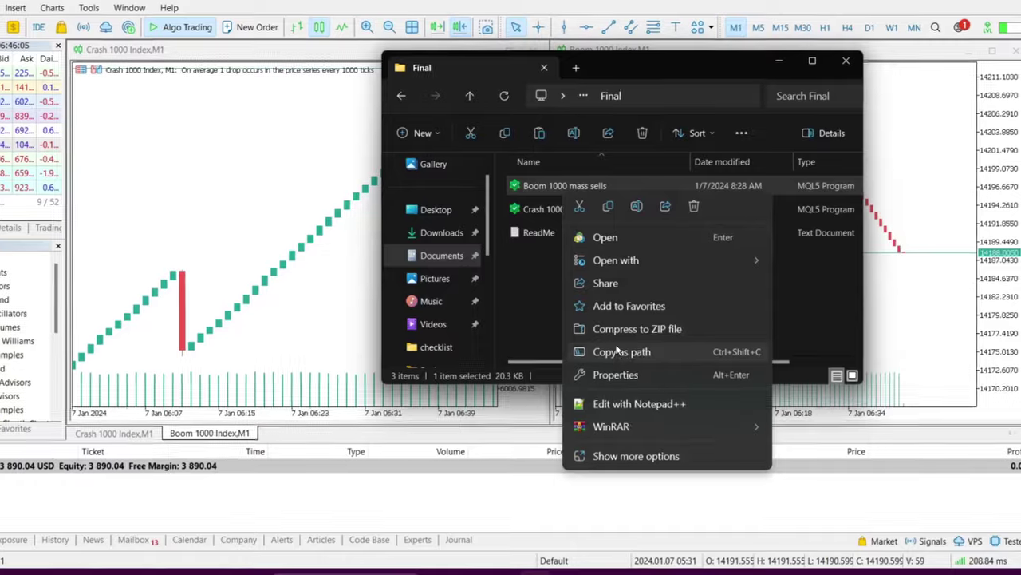
{"action": "key", "text": "Escape"}
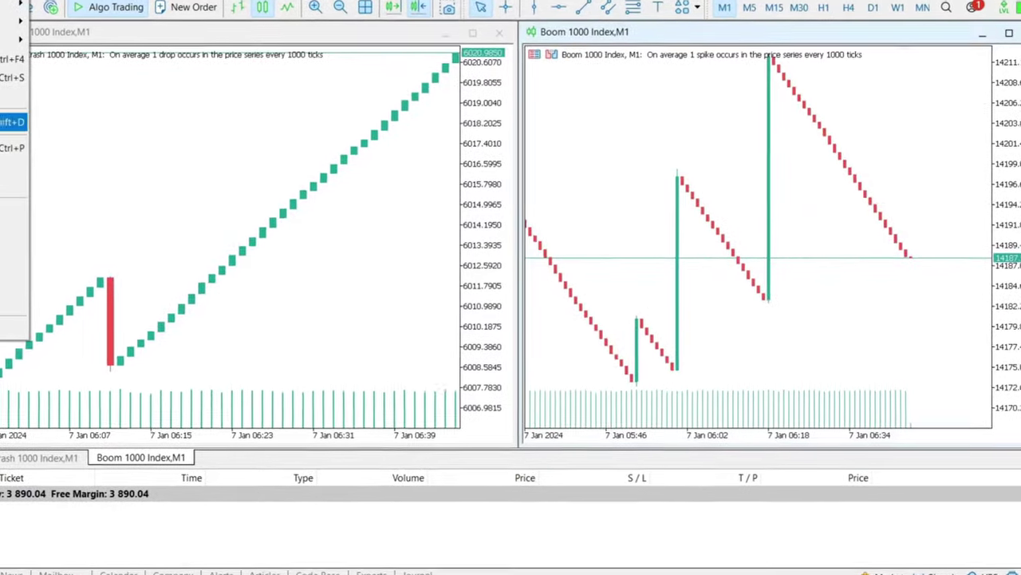
{"action": "key", "text": "super+e"}
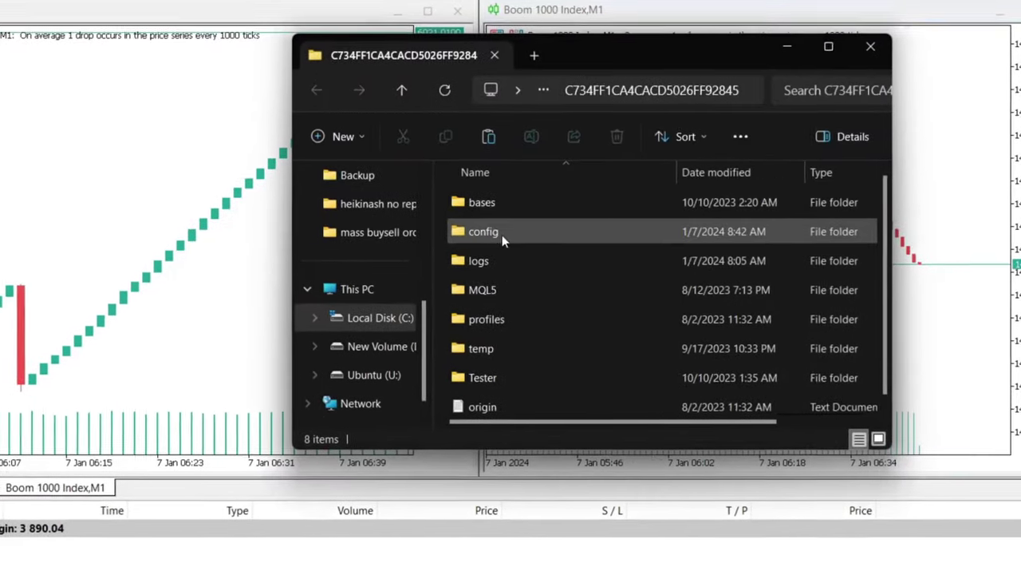
{"action": "double_click", "coordinate": [491, 291]}
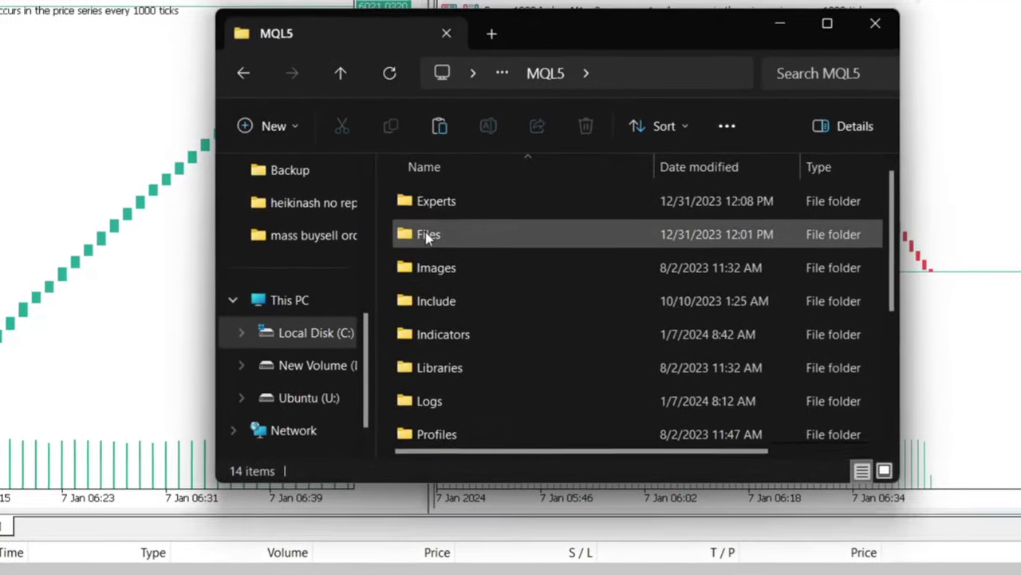
{"action": "scroll", "coordinate": [415, 263], "scroll_direction": "down", "scroll_amount": 2}
{"action": "double_click", "coordinate": [431, 397]}
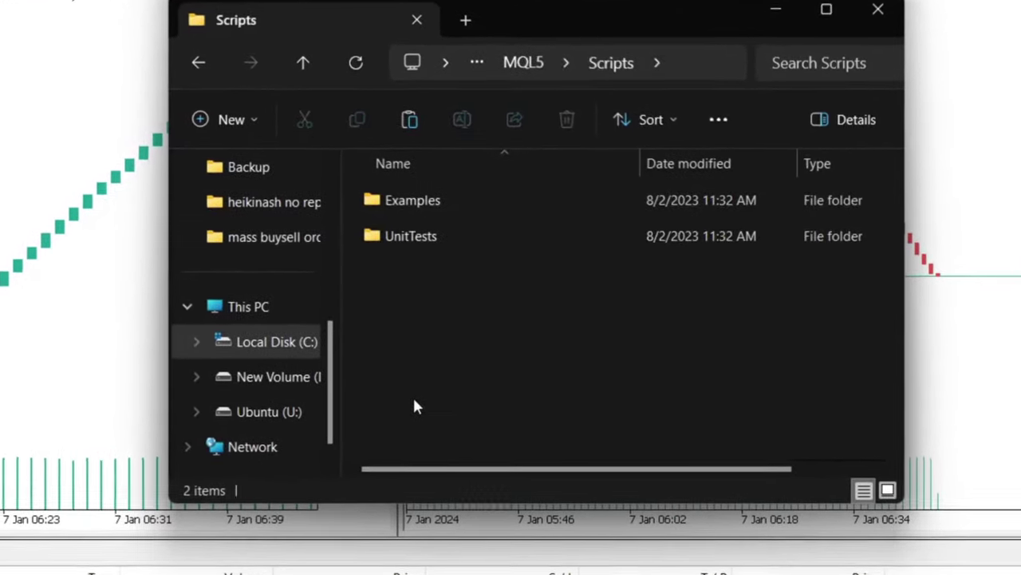
{"action": "right_click", "coordinate": [393, 337]}
{"action": "mouse_move", "coordinate": [444, 415]}
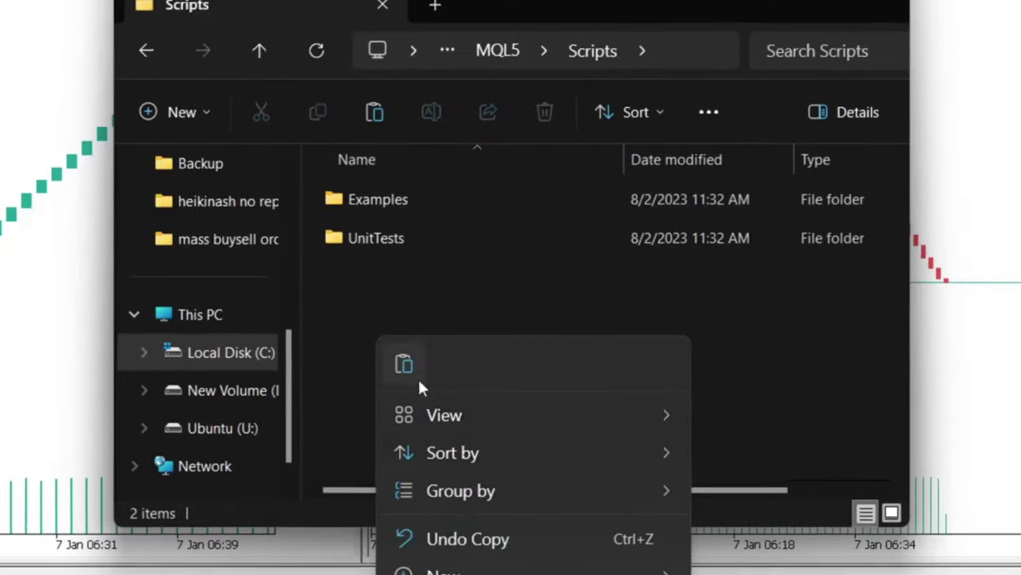
{"action": "left_click", "coordinate": [395, 382]}
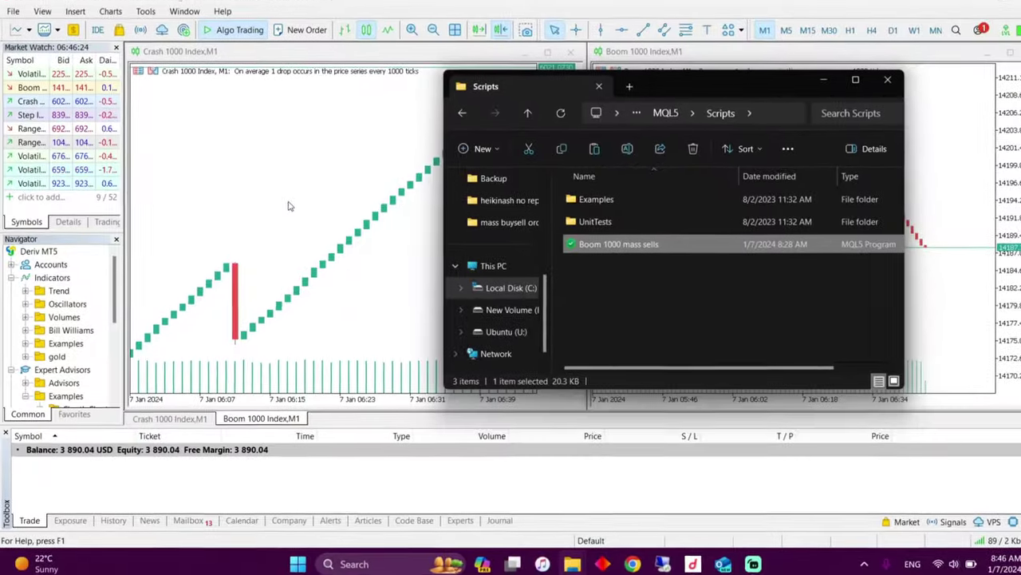
{"action": "key", "text": "alt+F4"}
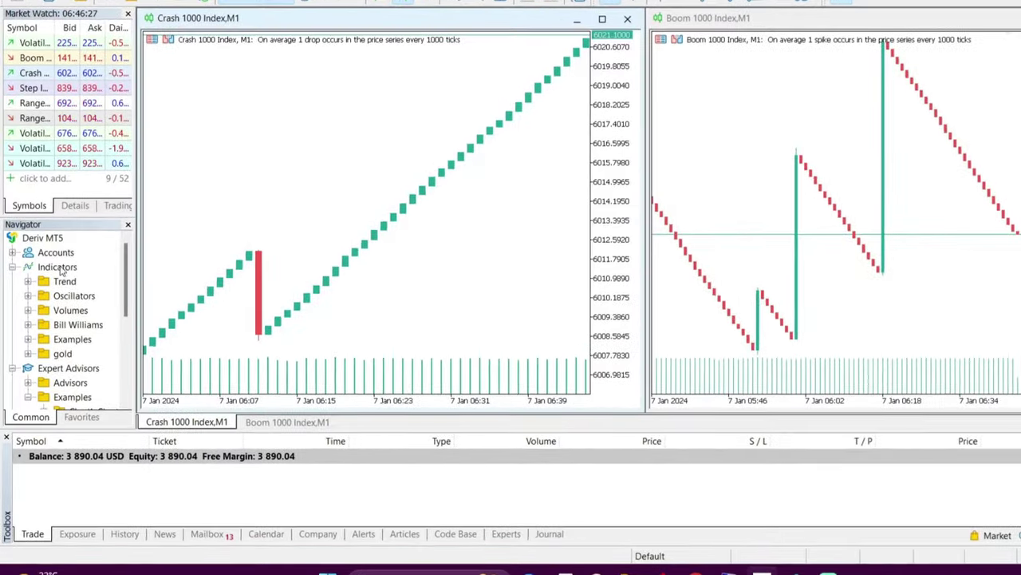
- Collapse Indicators and Expert Advisors, refresh Scripts, and select the new Boom 1000 mass sells script
{"action": "left_click", "coordinate": [12, 264]}
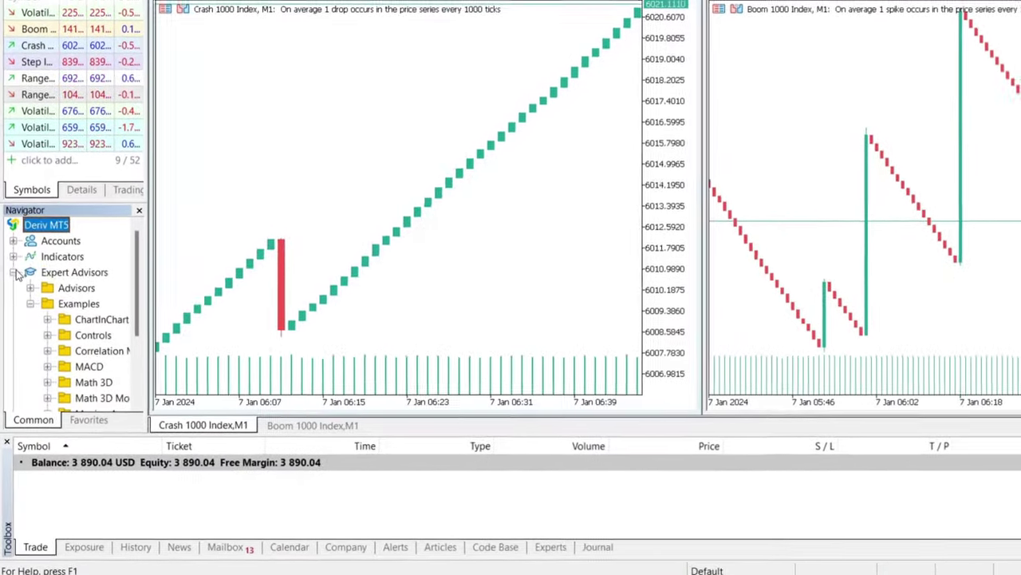
{"action": "left_click", "coordinate": [13, 279]}
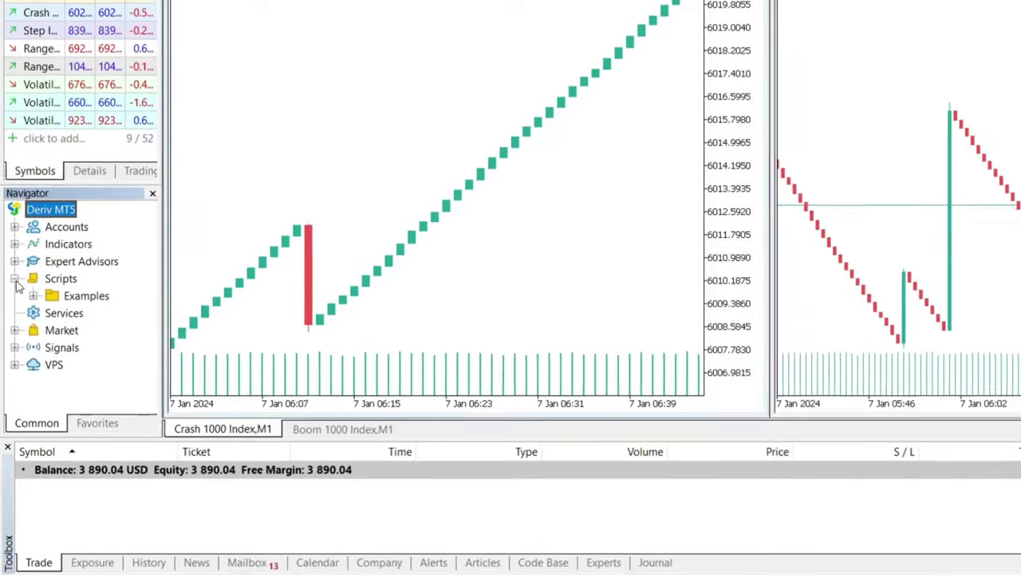
{"action": "left_click", "coordinate": [14, 284]}
{"action": "right_click", "coordinate": [61, 275]}
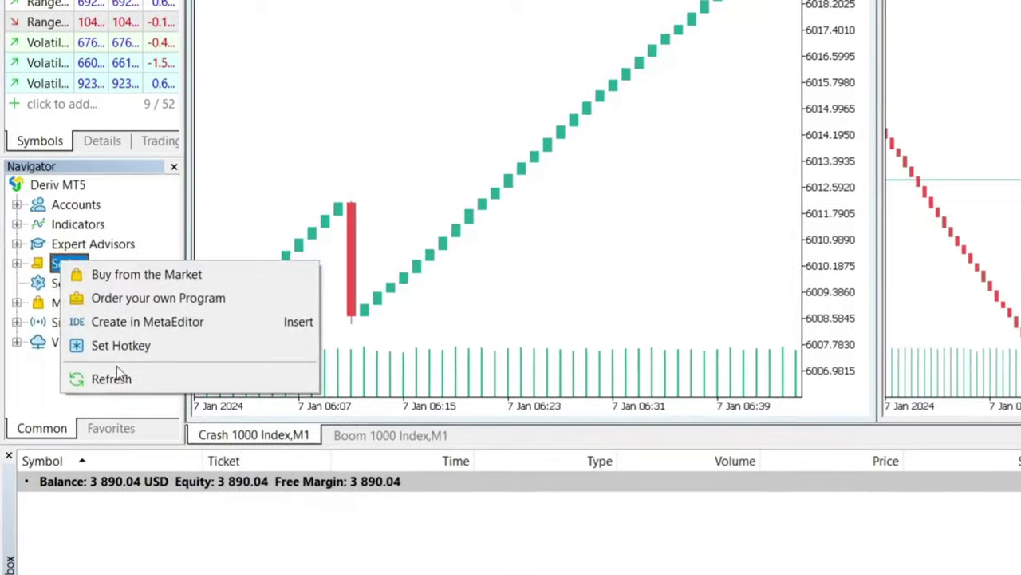
{"action": "left_click", "coordinate": [118, 377]}
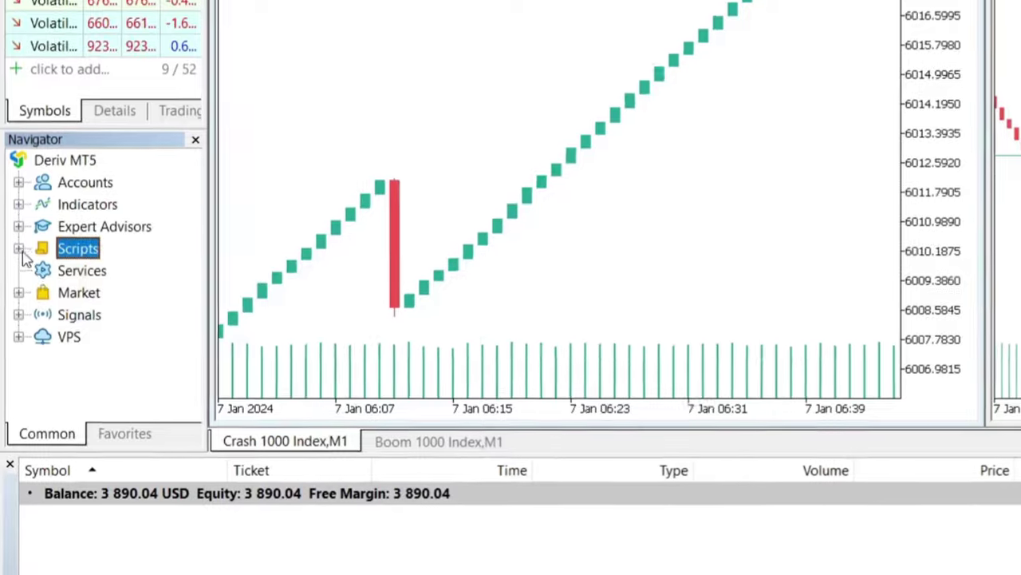
{"action": "left_click", "coordinate": [18, 249]}
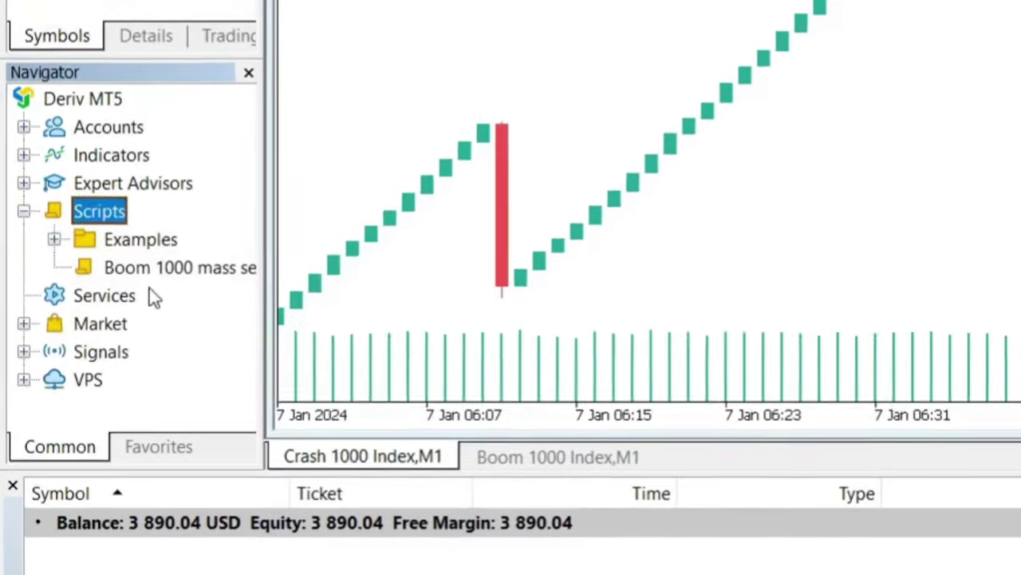
{"action": "left_click", "coordinate": [159, 269]}
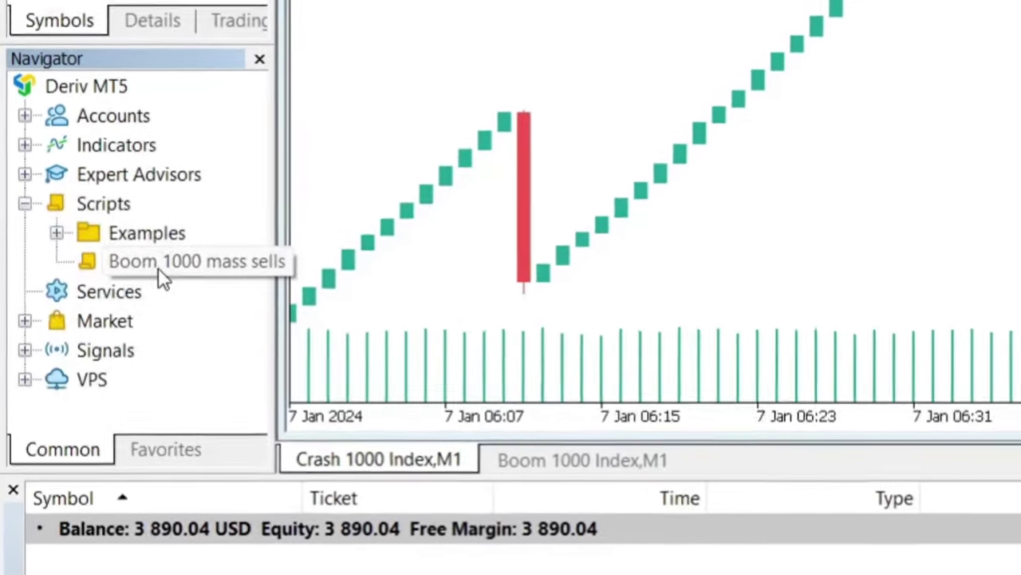
{"action": "left_click_drag", "start_coordinate": [164, 268], "coordinate": [159, 292]}
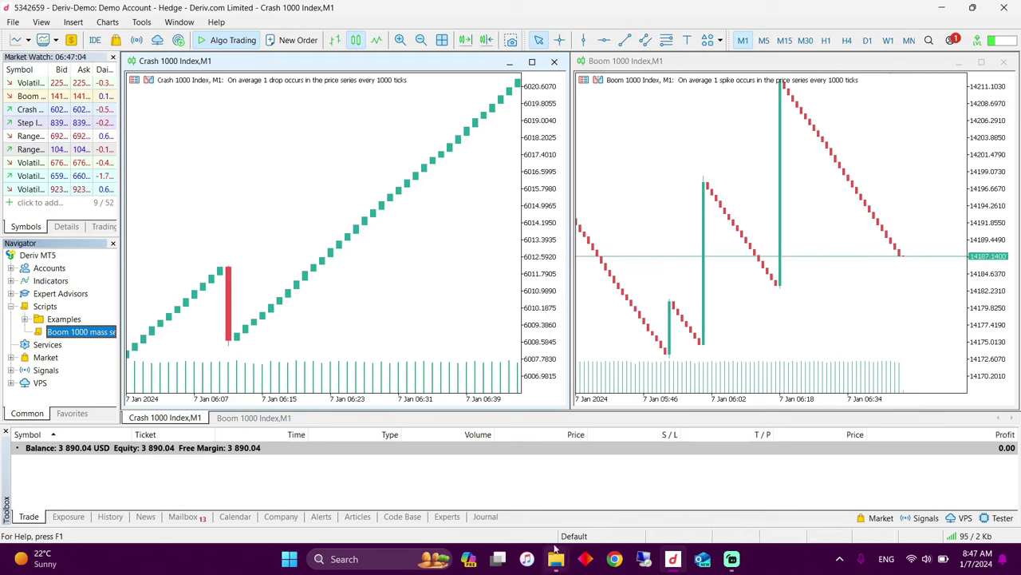
- With the Journal shown, toggle Algo Trading off and on, then activate the Boom 1000 chart
{"action": "left_click", "coordinate": [485, 519]}
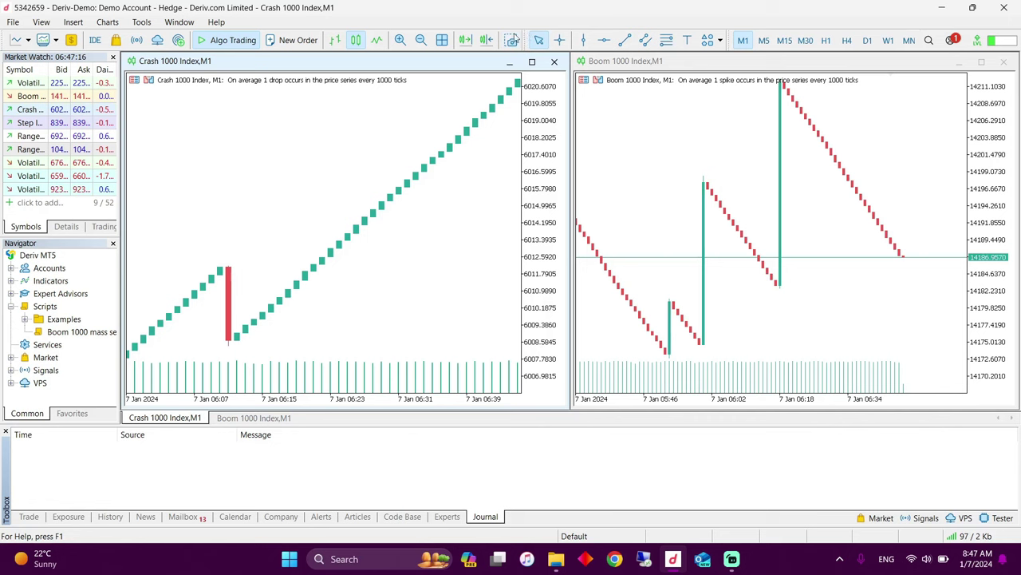
{"action": "left_click", "coordinate": [213, 42]}
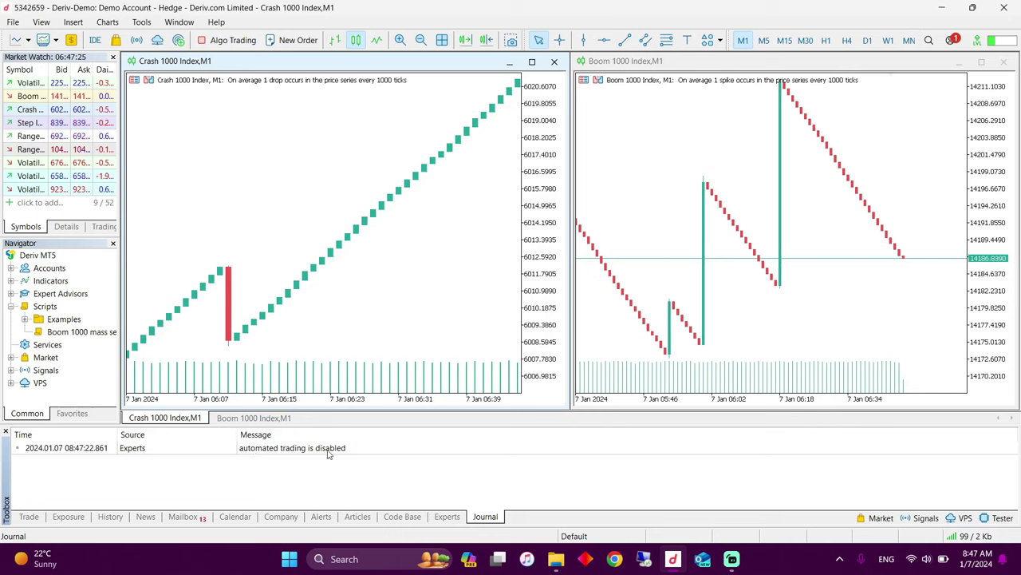
{"action": "left_click", "coordinate": [215, 40]}
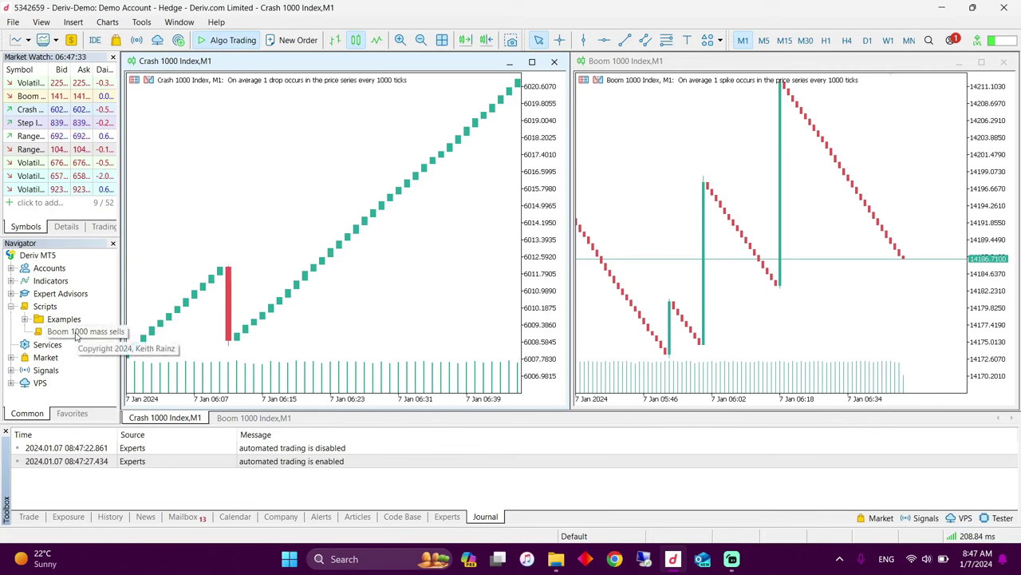
{"action": "left_click", "coordinate": [683, 97]}
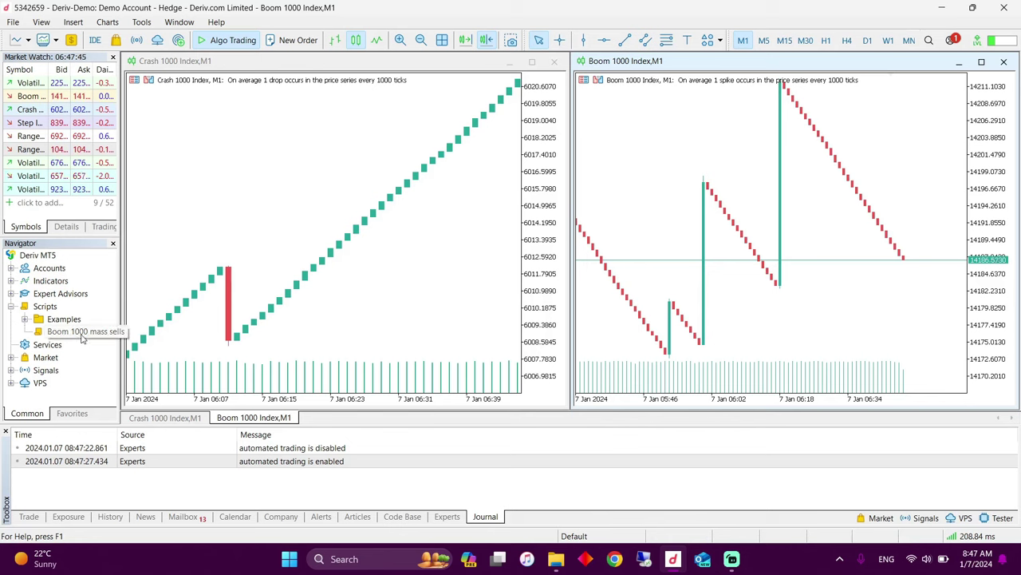
- Drop the Boom 1000 mass sells script onto the Boom chart and show its Inputs
{"action": "left_click_drag", "start_coordinate": [80, 332], "coordinate": [466, 341]}
{"action": "left_click_drag", "start_coordinate": [728, 180], "coordinate": [729, 177]}
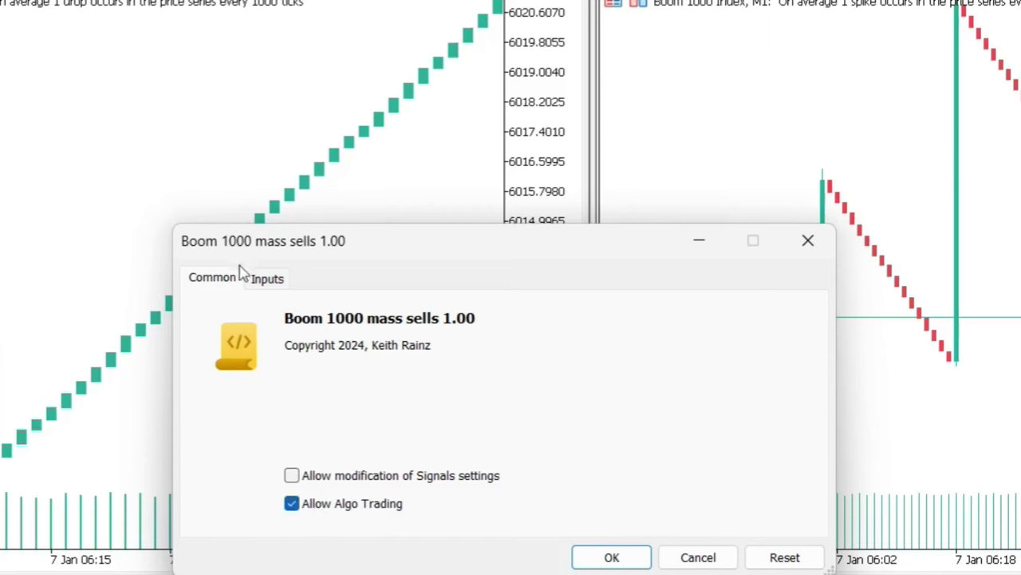
{"action": "left_click", "coordinate": [266, 286]}
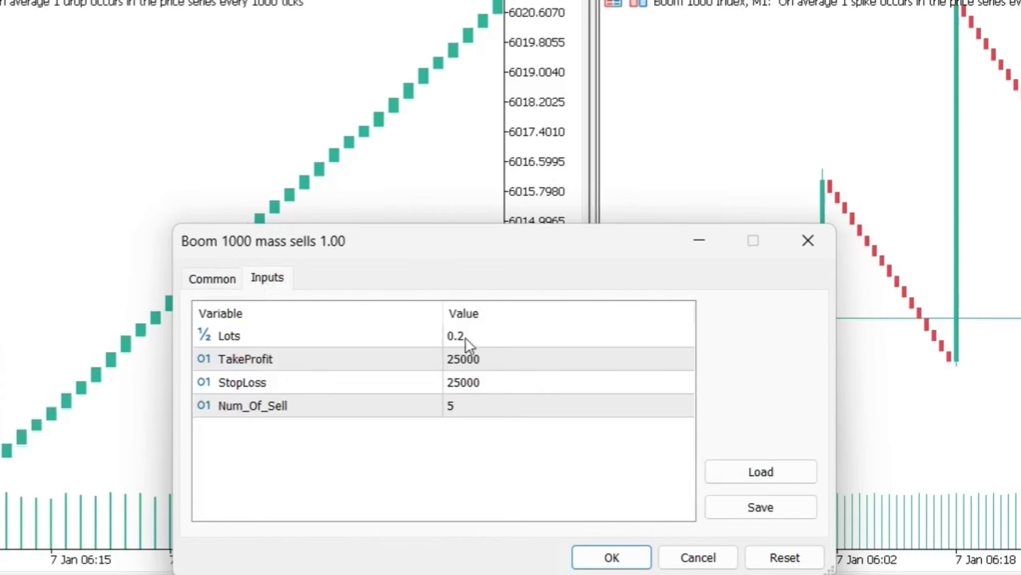
- Set Num_Of_Sell to 10 and Lots to 50
{"action": "left_click", "coordinate": [471, 416]}
{"action": "left_click", "coordinate": [472, 407]}
{"action": "type", "text": "1"}
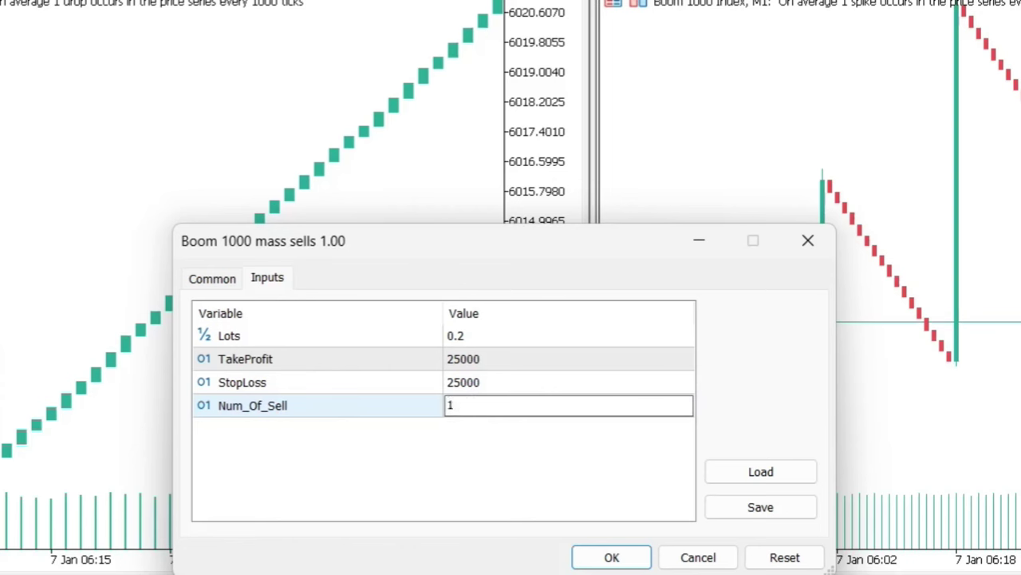
{"action": "type", "text": "0"}
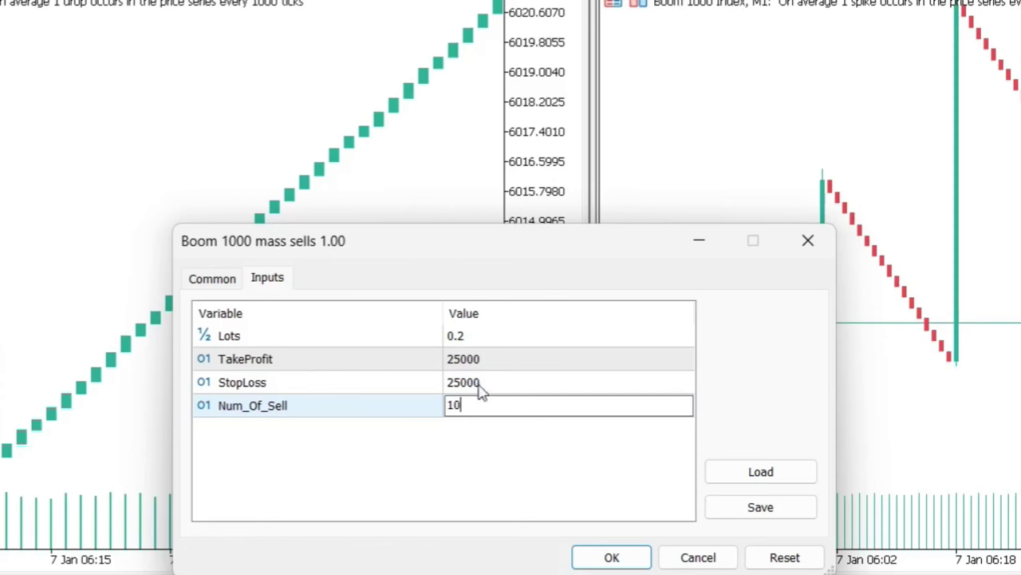
{"action": "left_click", "coordinate": [466, 341]}
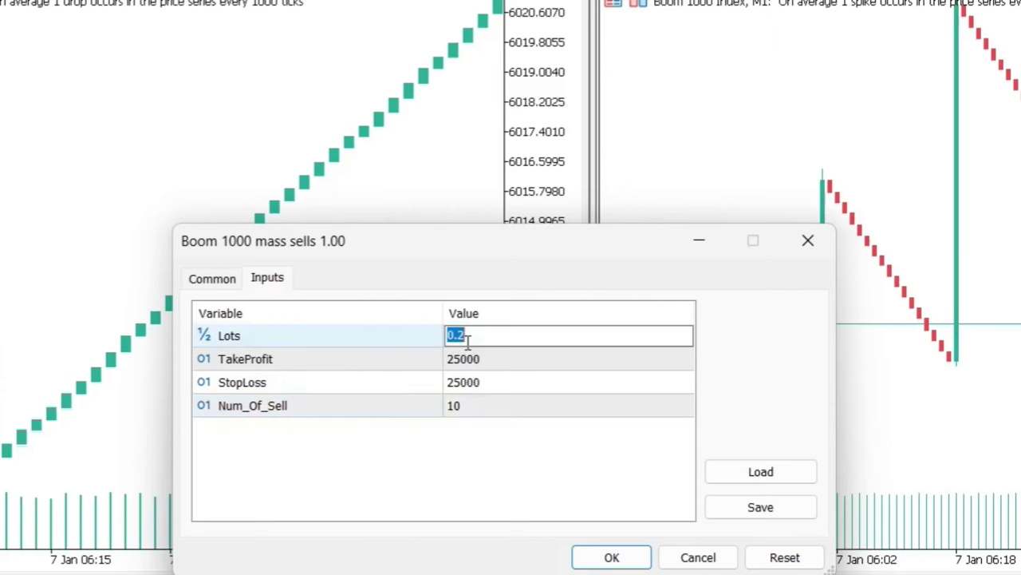
{"action": "type", "text": "50"}
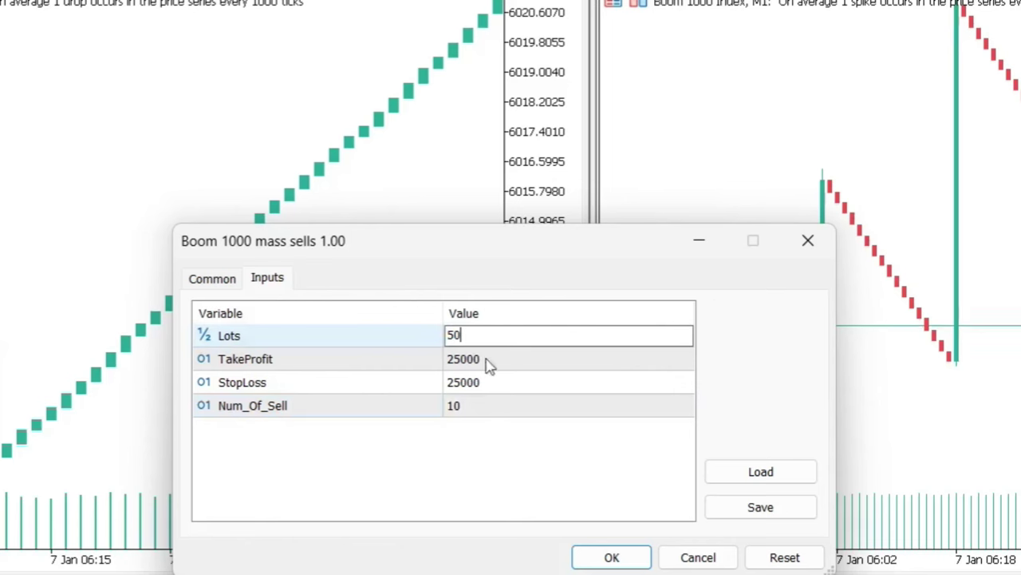
{"action": "left_click", "coordinate": [485, 454]}
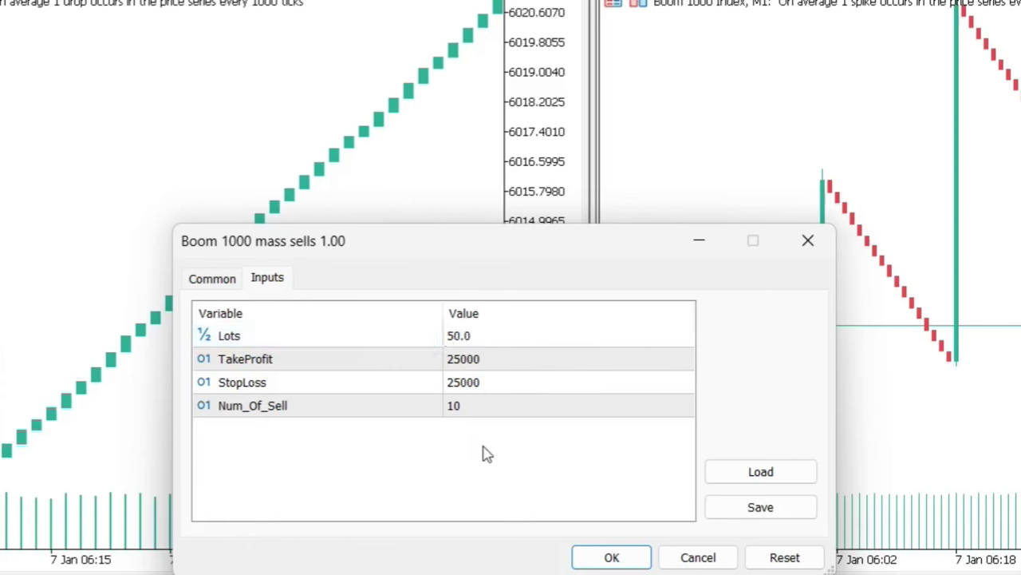
- Accept the script settings and confirm opening the 10 sell orders at 50 lots
{"action": "left_click", "coordinate": [611, 557]}
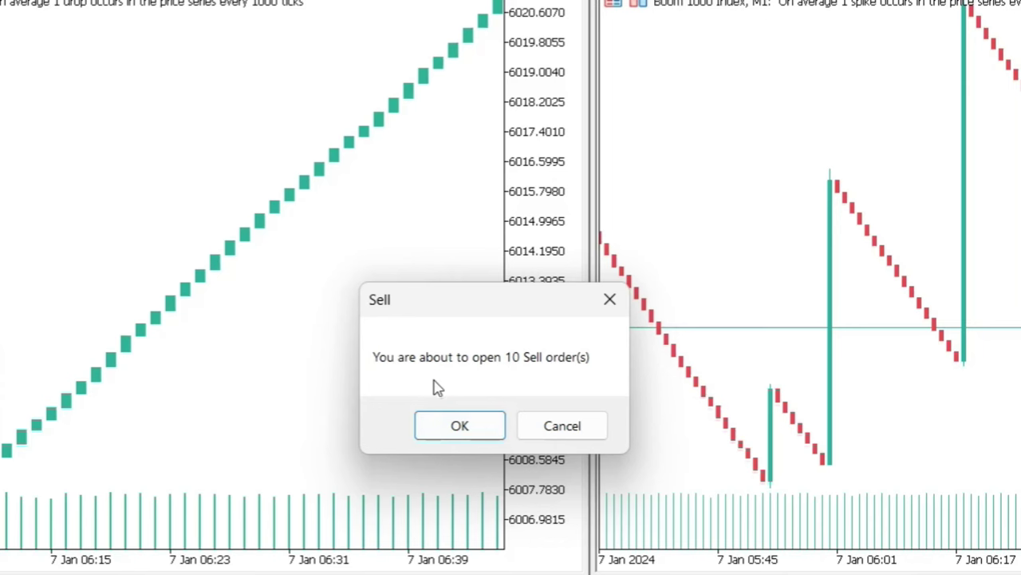
{"action": "left_click", "coordinate": [461, 434]}
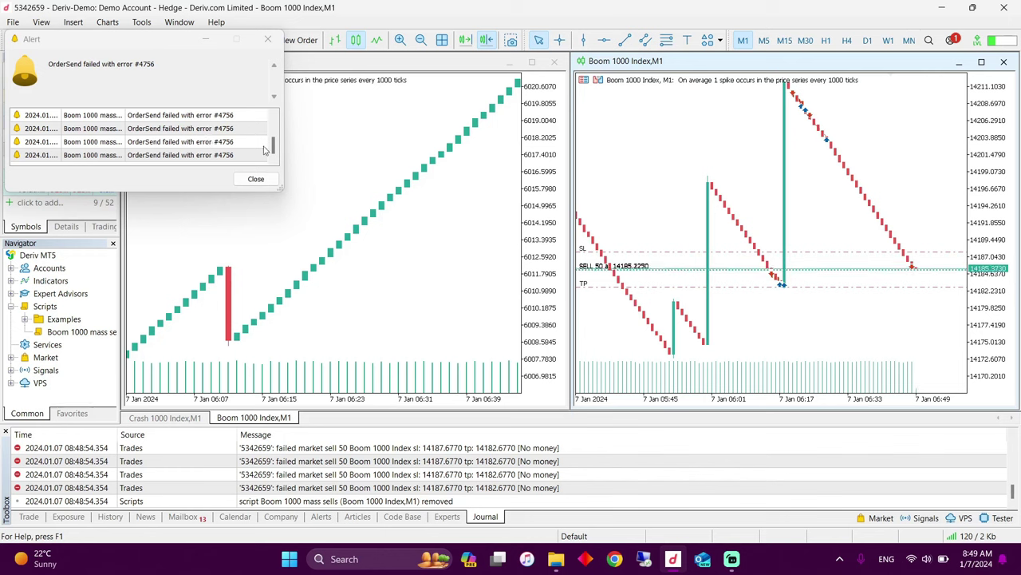
- Dismiss the No money alert and close both 50-lot Boom 1000 sells from the Trade tab
{"action": "left_click", "coordinate": [240, 179]}
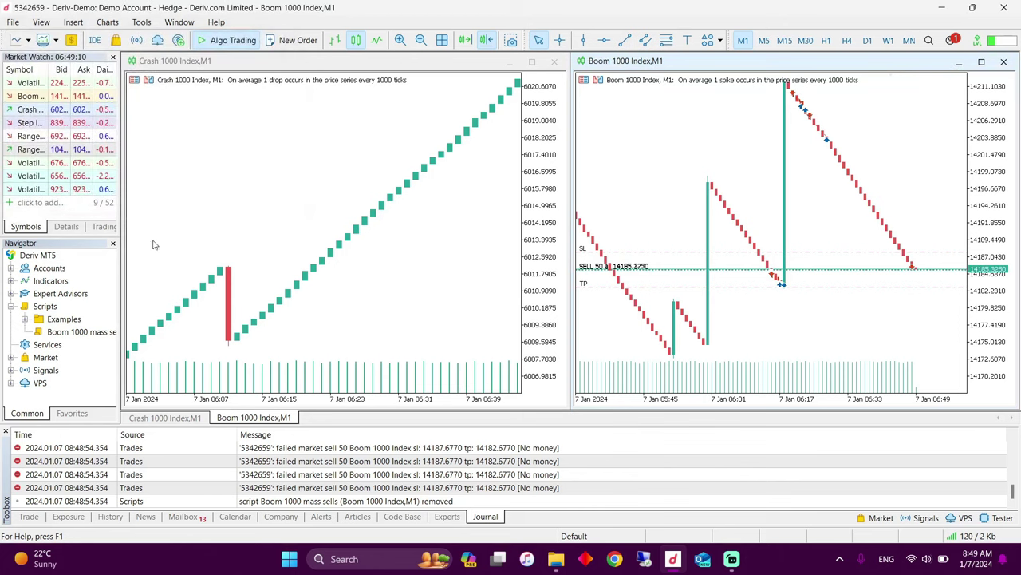
{"action": "left_click", "coordinate": [30, 517]}
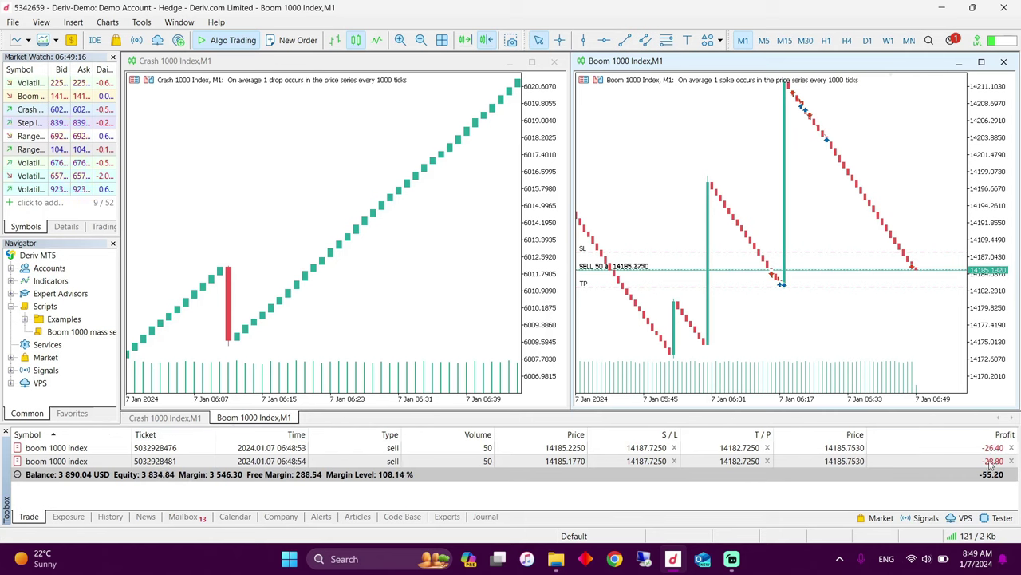
{"action": "left_click", "coordinate": [1011, 448]}
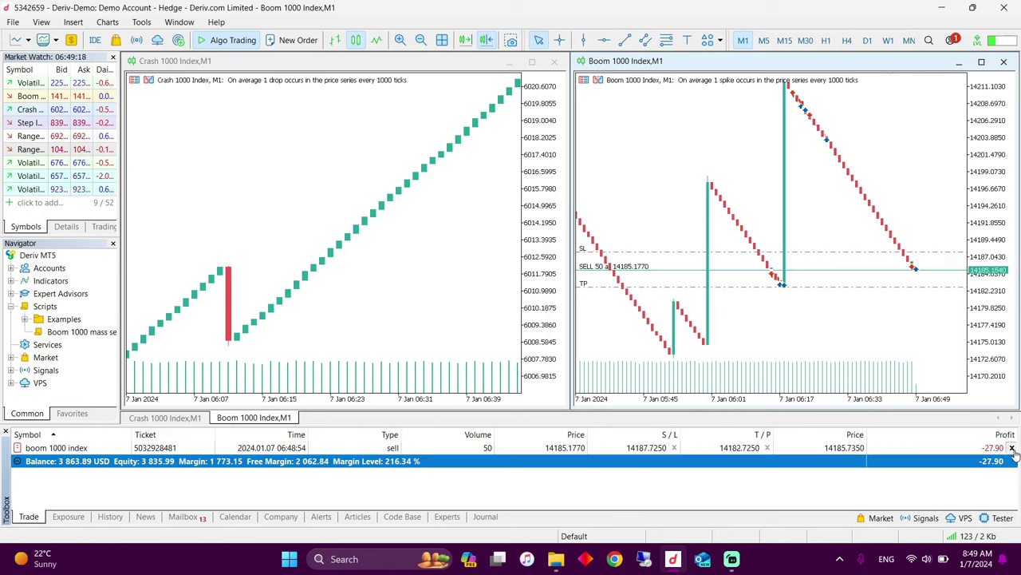
{"action": "left_click", "coordinate": [1011, 448]}
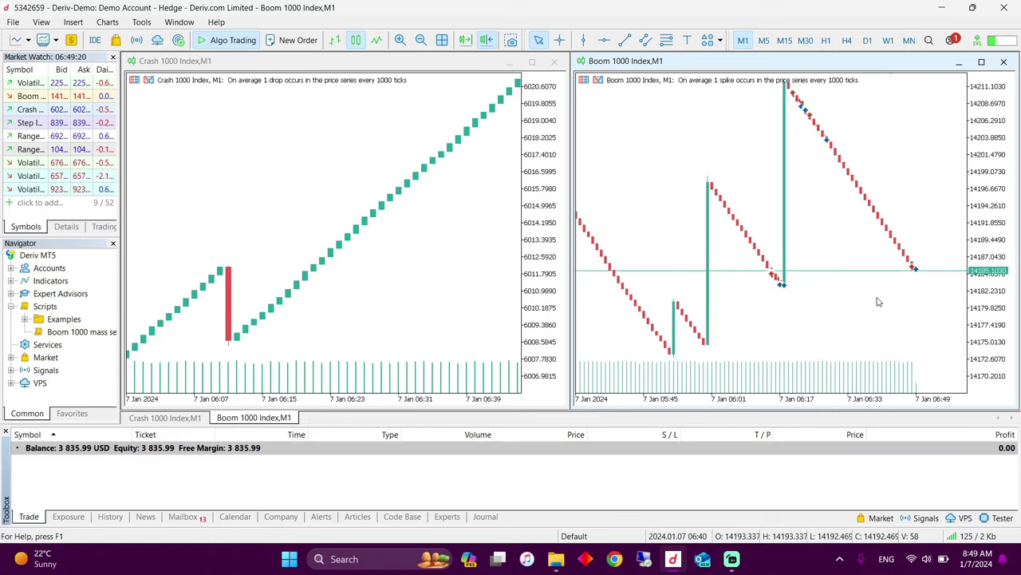
- Rerun Boom 1000 mass sells on the Boom chart with 10 sells of 1 lot
{"action": "left_click_drag", "start_coordinate": [392, 302], "coordinate": [778, 225]}
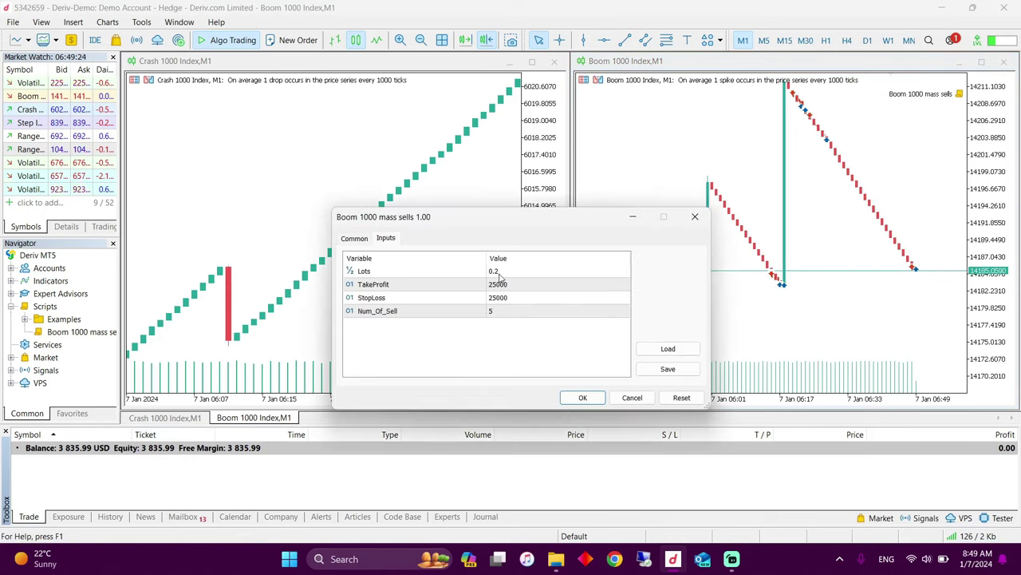
{"action": "double_click", "coordinate": [497, 311]}
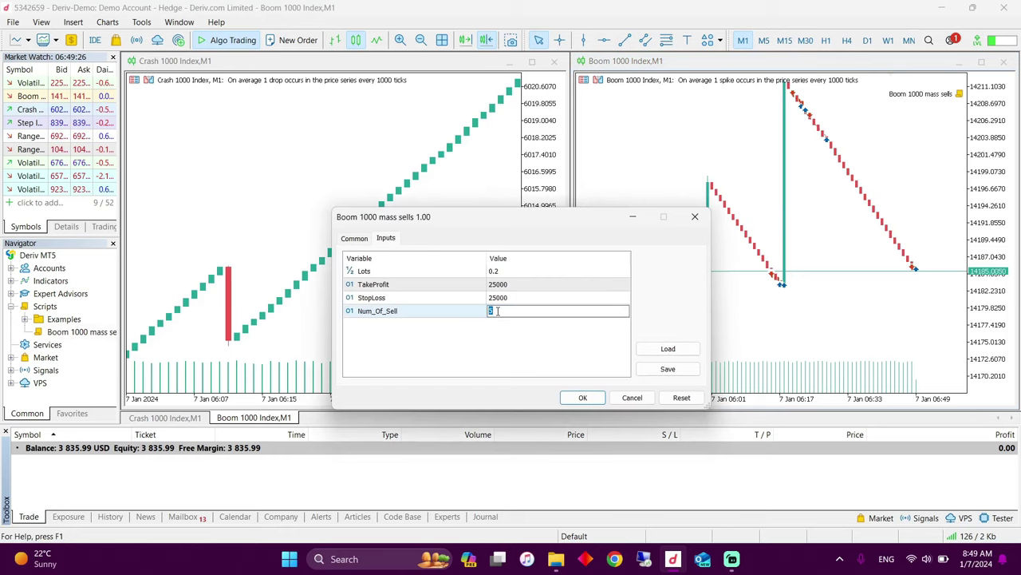
{"action": "type", "text": "10"}
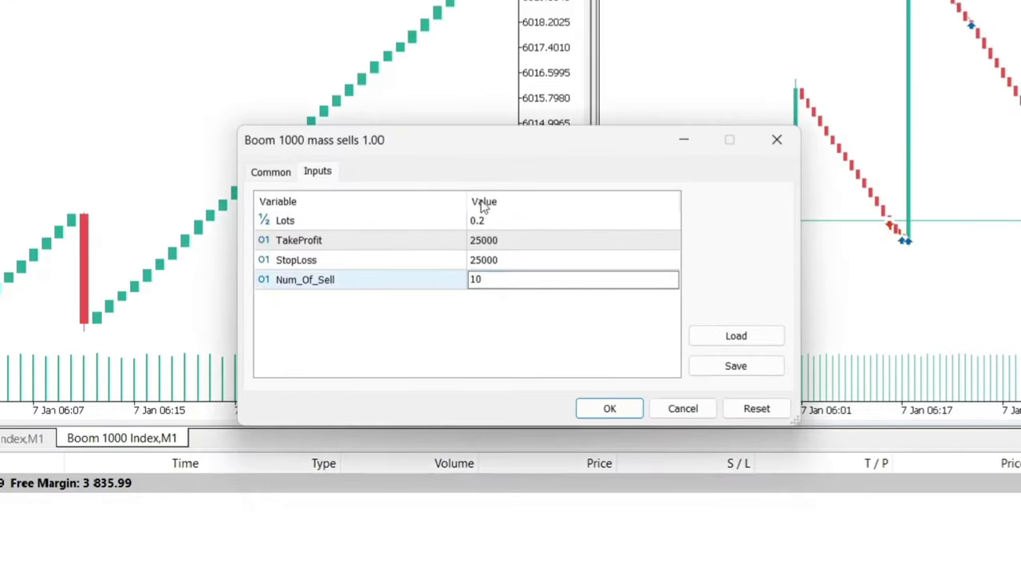
{"action": "left_click", "coordinate": [494, 223]}
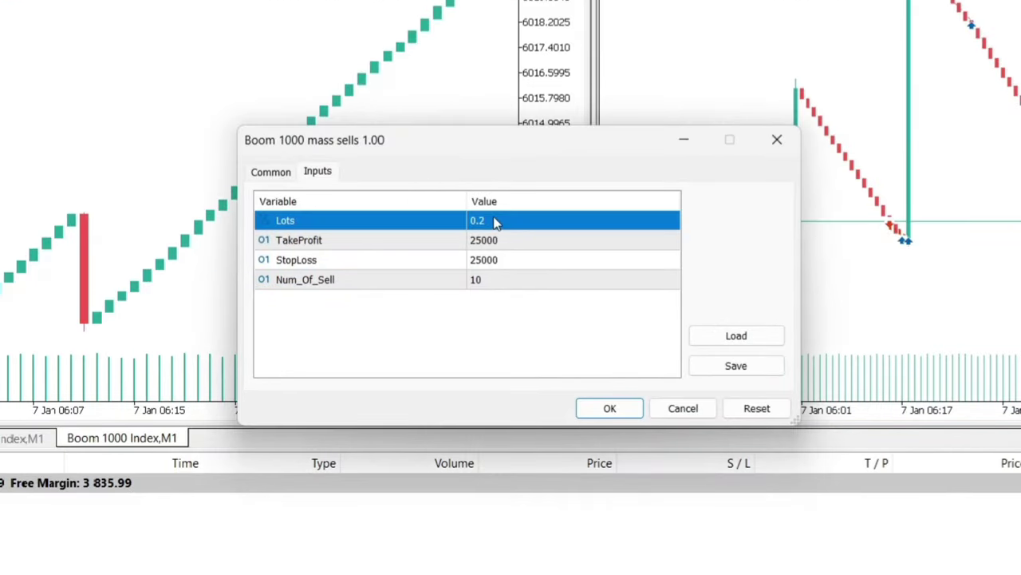
{"action": "left_click", "coordinate": [494, 221]}
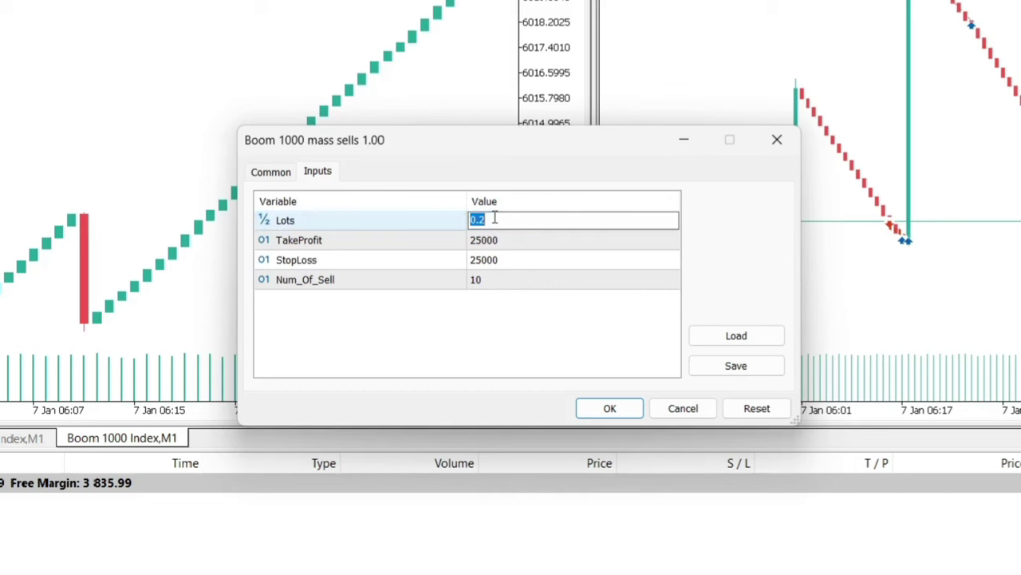
{"action": "type", "text": "1"}
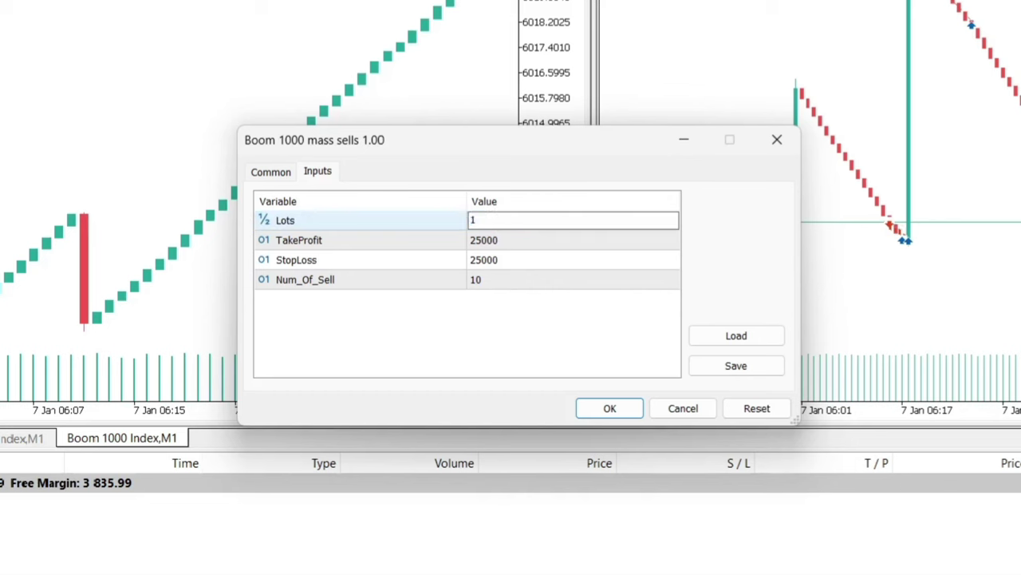
{"action": "left_click", "coordinate": [628, 410]}
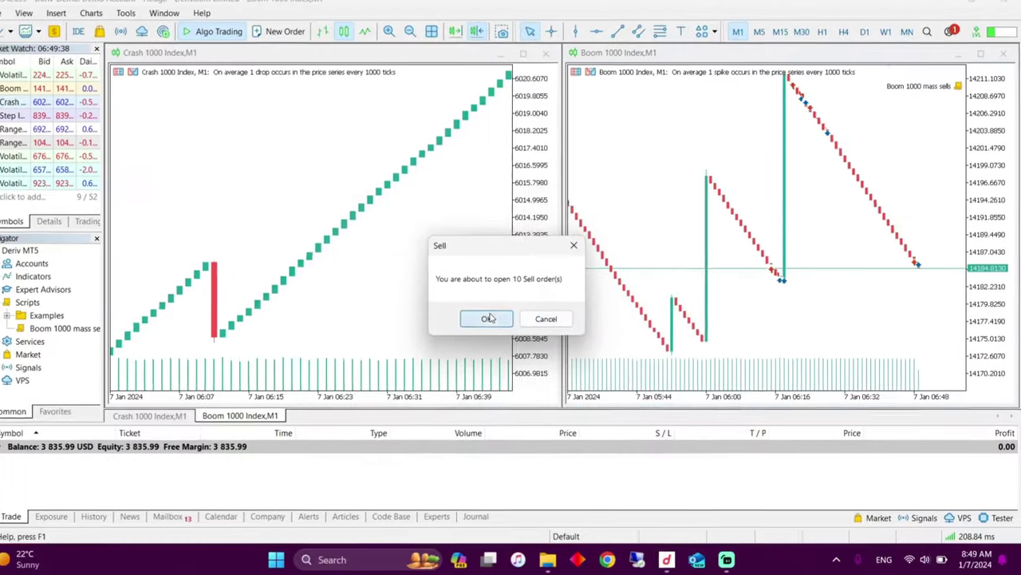
{"action": "left_click", "coordinate": [489, 318]}
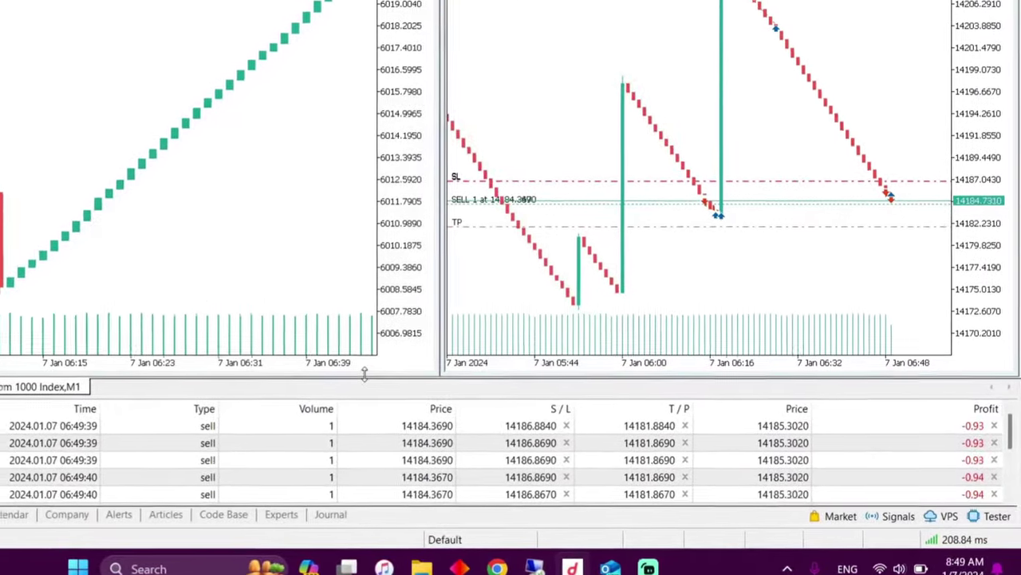
- Enlarge the trade list, sort open trades by Price, and maximize the Boom 1000 chart
{"action": "mouse_move", "coordinate": [405, 391]}
{"action": "left_mouse_down"}
{"action": "mouse_move", "coordinate": [347, 332]}
{"action": "mouse_move", "coordinate": [349, 357]}
{"action": "left_mouse_up"}
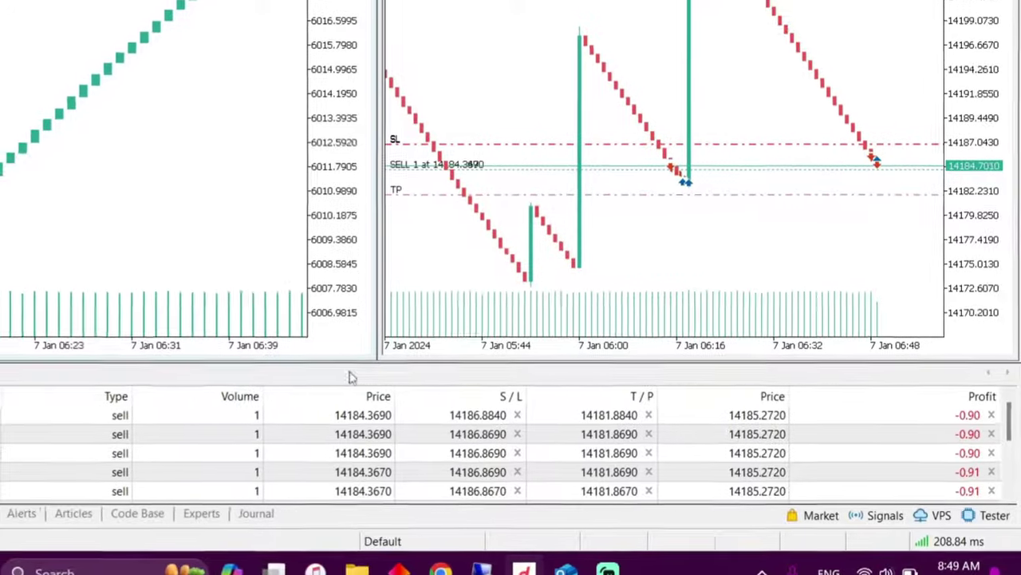
{"action": "left_click", "coordinate": [361, 391]}
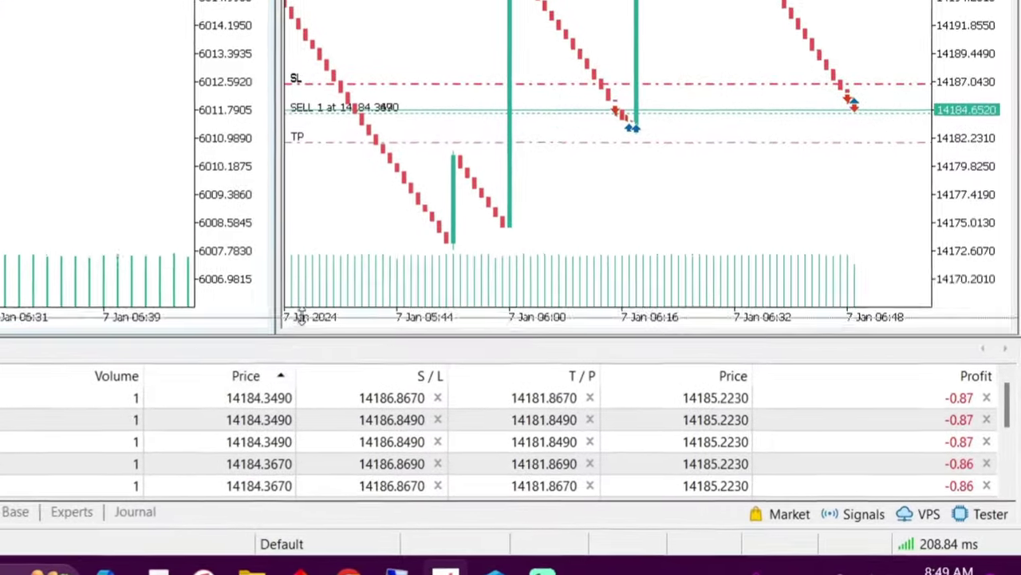
{"action": "left_click_drag", "start_coordinate": [301, 315], "coordinate": [285, 258]}
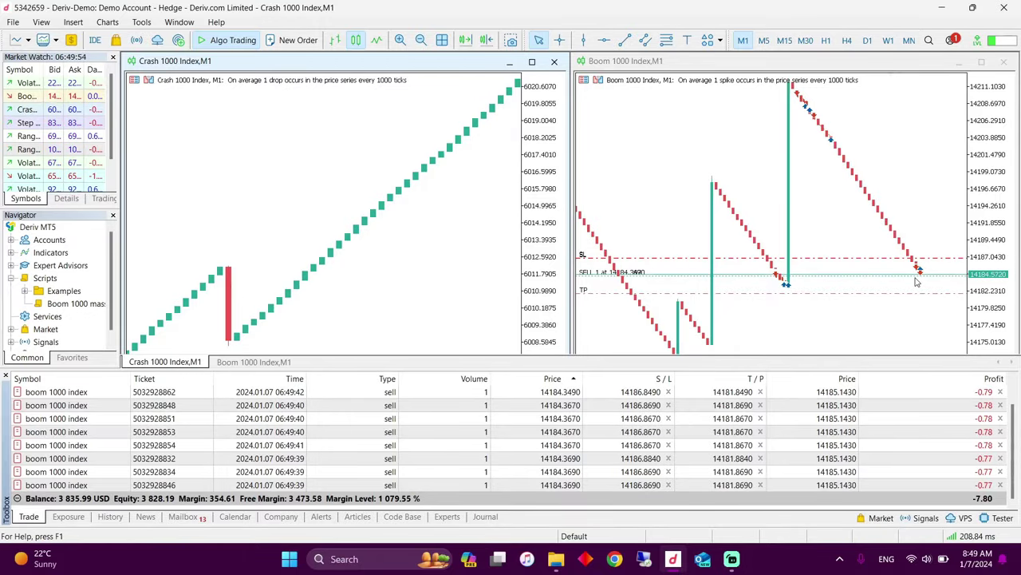
{"action": "mouse_move", "coordinate": [942, 291]}
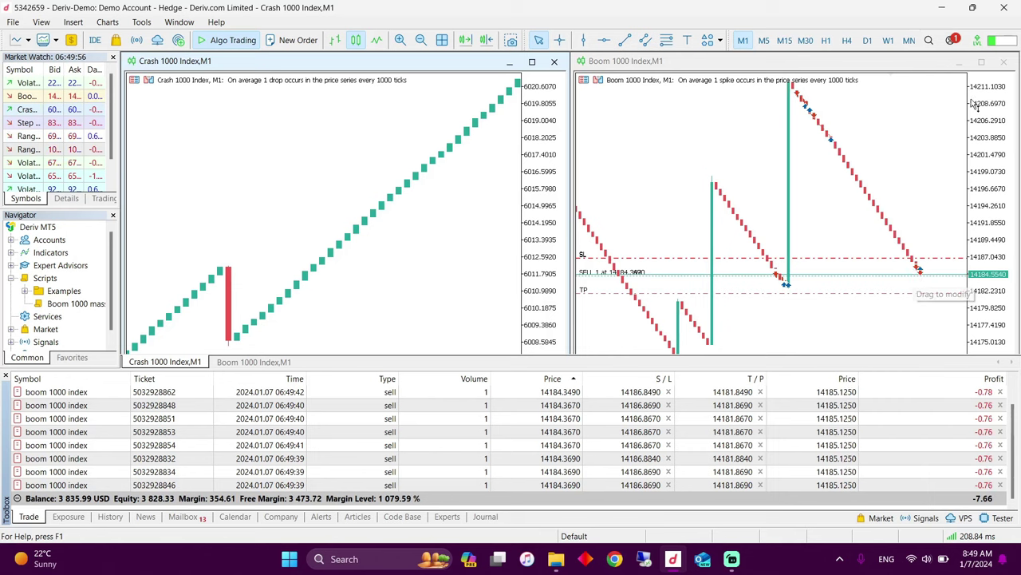
{"action": "left_click", "coordinate": [981, 63]}
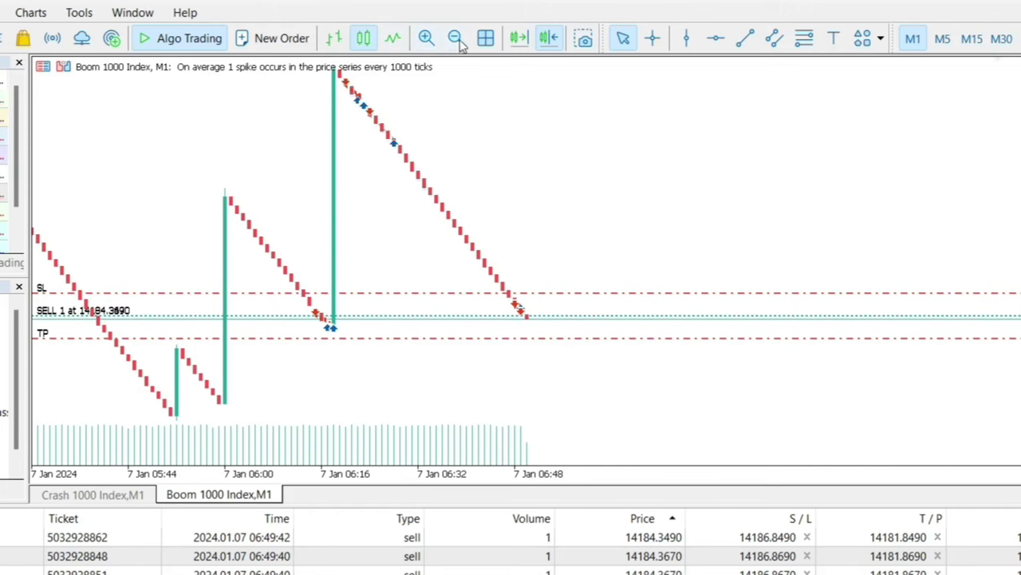
- Tile the Crash and Boom charts side by side and return to the Final folder window
{"action": "left_click", "coordinate": [486, 38]}
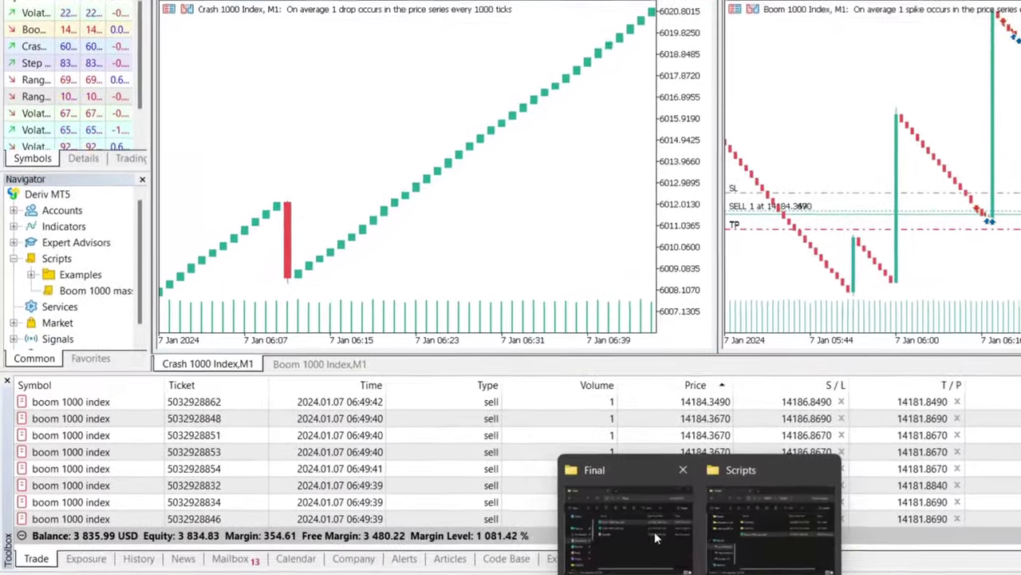
{"action": "left_click", "coordinate": [607, 515]}
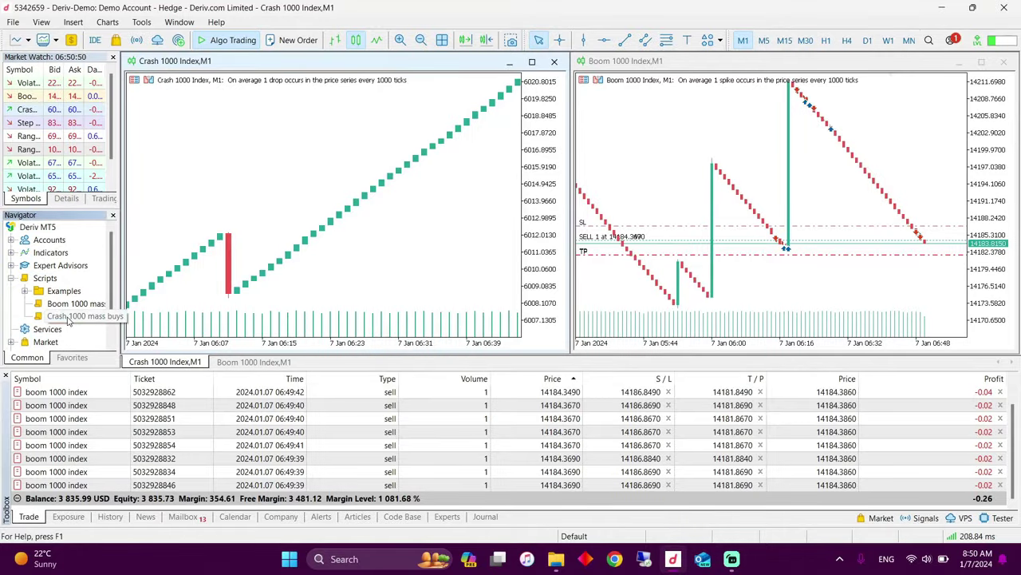
- Select the Crash 1000 mass buys script and zoom the Crash 1000 chart out
{"action": "left_click_drag", "start_coordinate": [69, 320], "coordinate": [200, 200]}
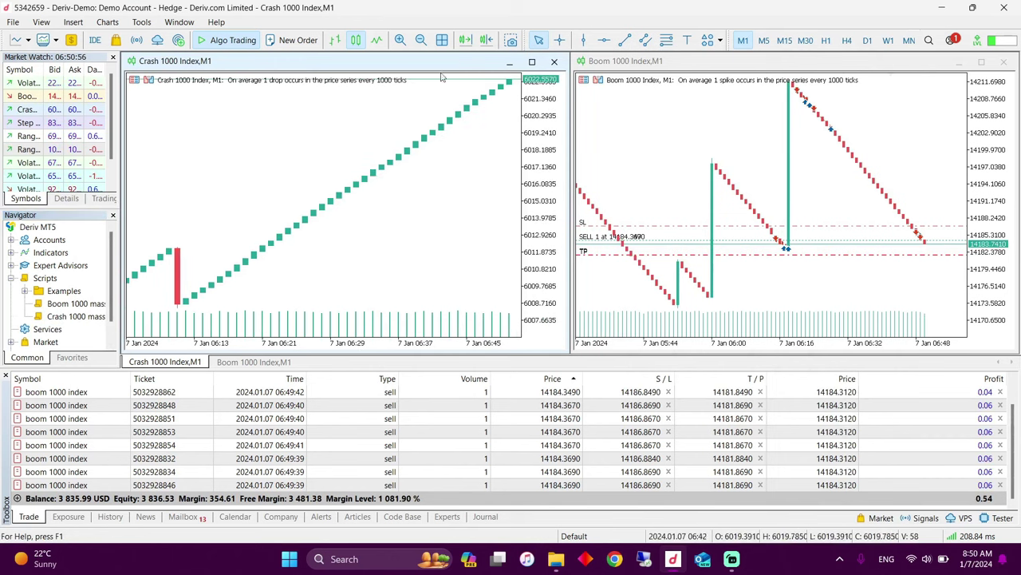
{"action": "left_click", "coordinate": [420, 40]}
{"action": "left_click", "coordinate": [419, 40]}
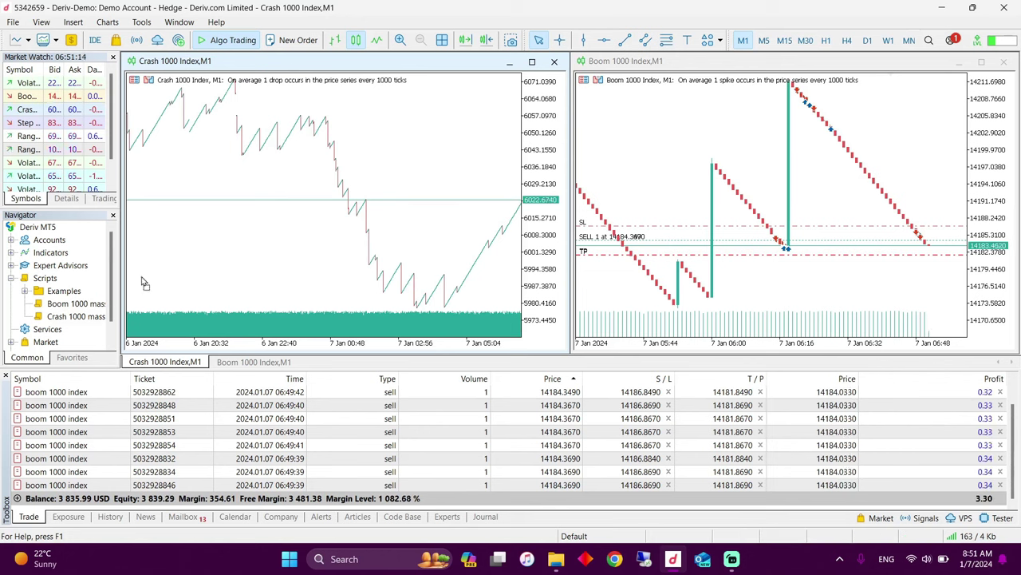
- Apply Crash 1000 mass buys to the Crash chart with 10 buys, TakeProfit and StopLoss 20000, and approve
{"action": "left_click_drag", "start_coordinate": [233, 232], "coordinate": [237, 235]}
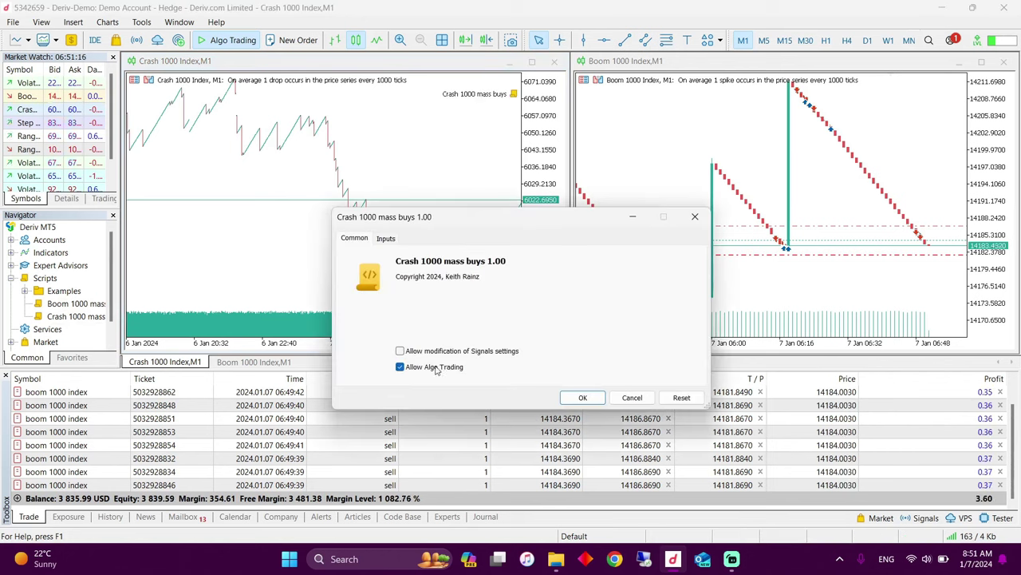
{"action": "left_click", "coordinate": [386, 239]}
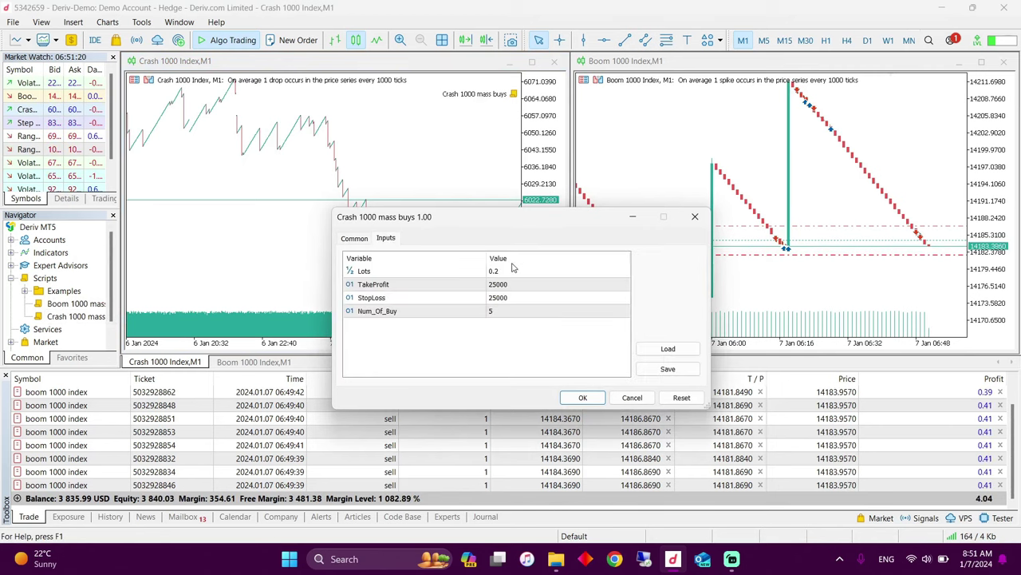
{"action": "double_click", "coordinate": [499, 311]}
{"action": "type", "text": "10"}
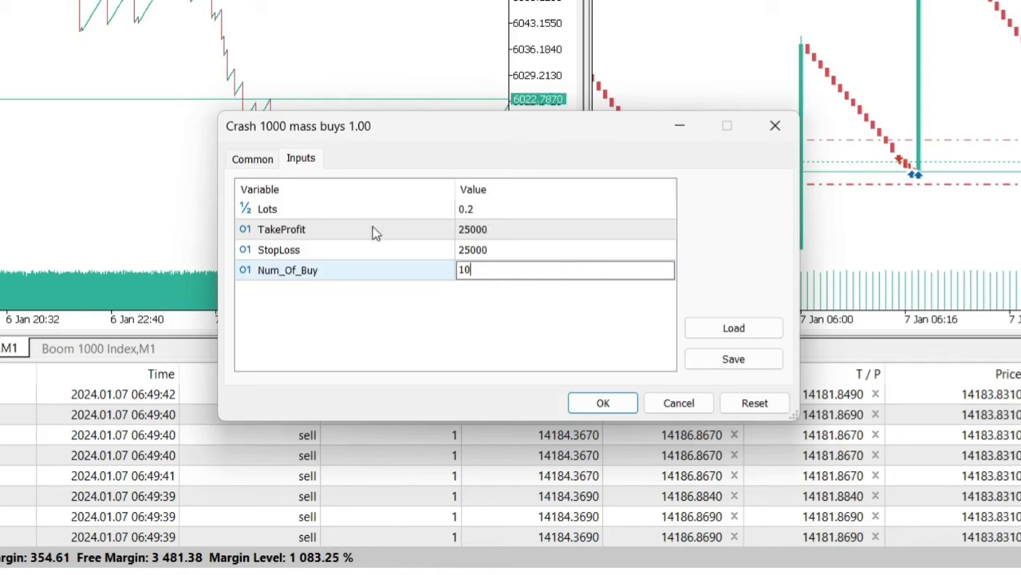
{"action": "left_click", "coordinate": [476, 230]}
{"action": "left_click", "coordinate": [477, 229]}
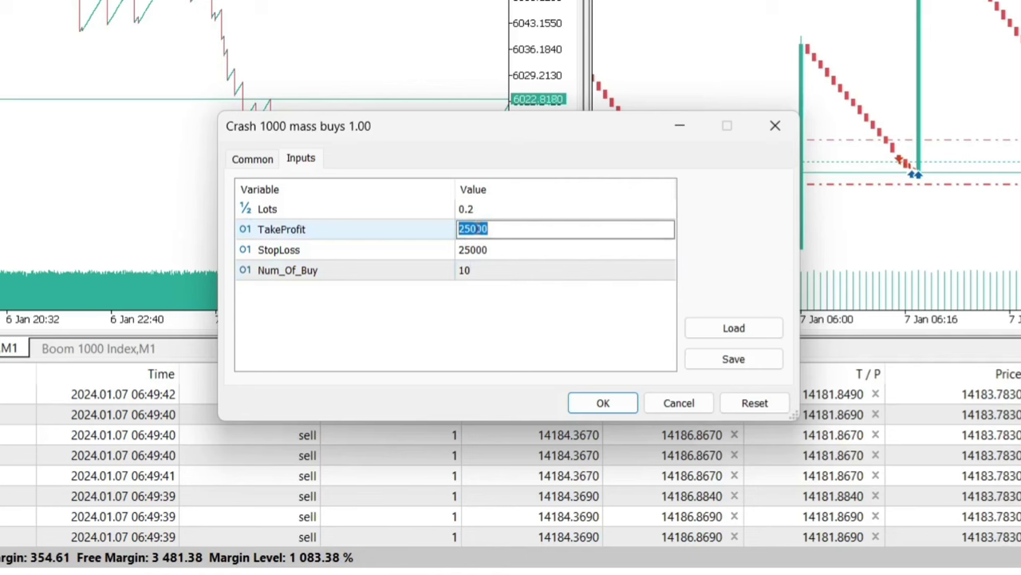
{"action": "key", "text": "BackSpace"}
{"action": "type", "text": "0"}
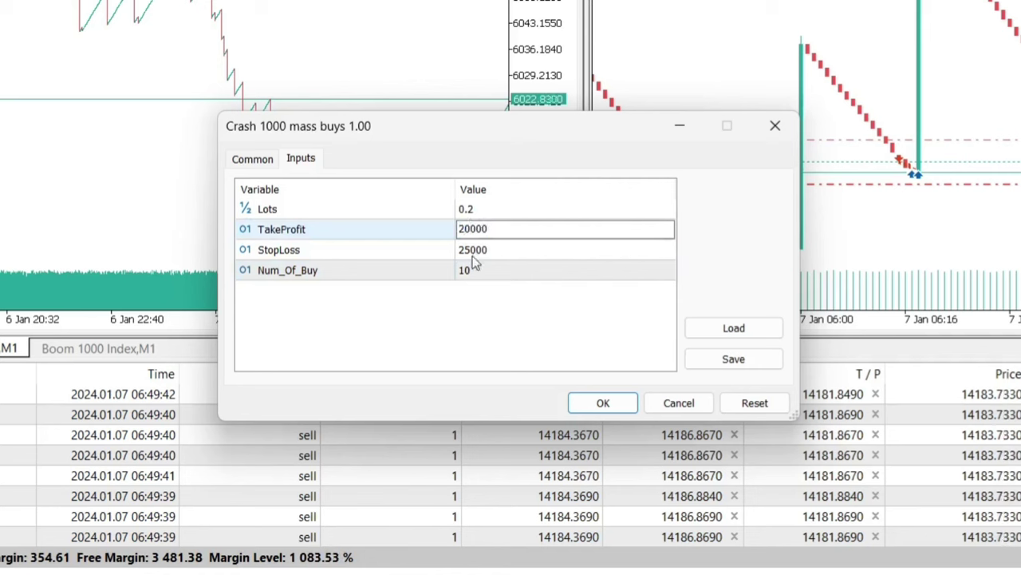
{"action": "left_click", "coordinate": [471, 249]}
{"action": "key", "text": "BackSpace"}
{"action": "type", "text": "0"}
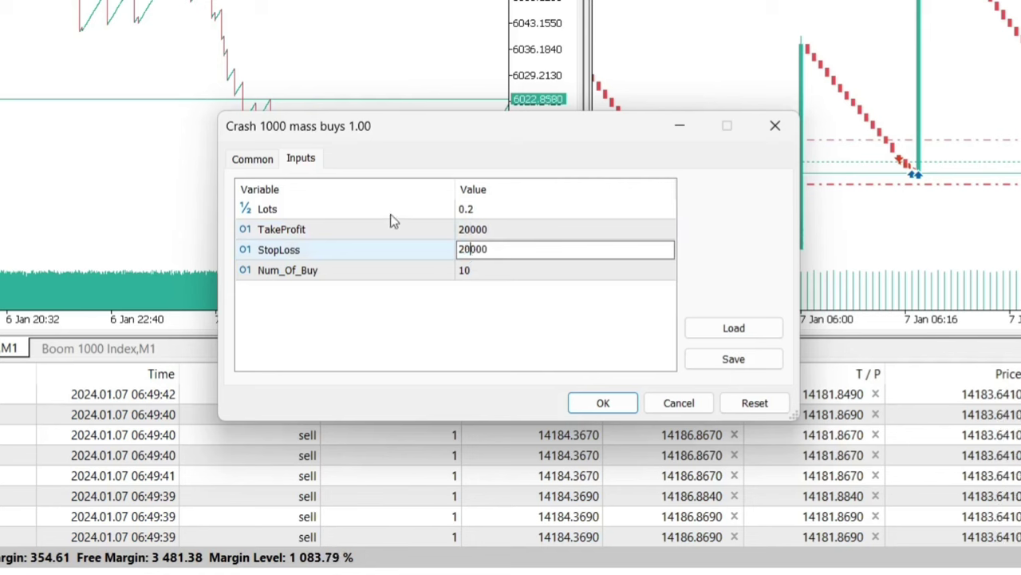
{"action": "left_click", "coordinate": [591, 407]}
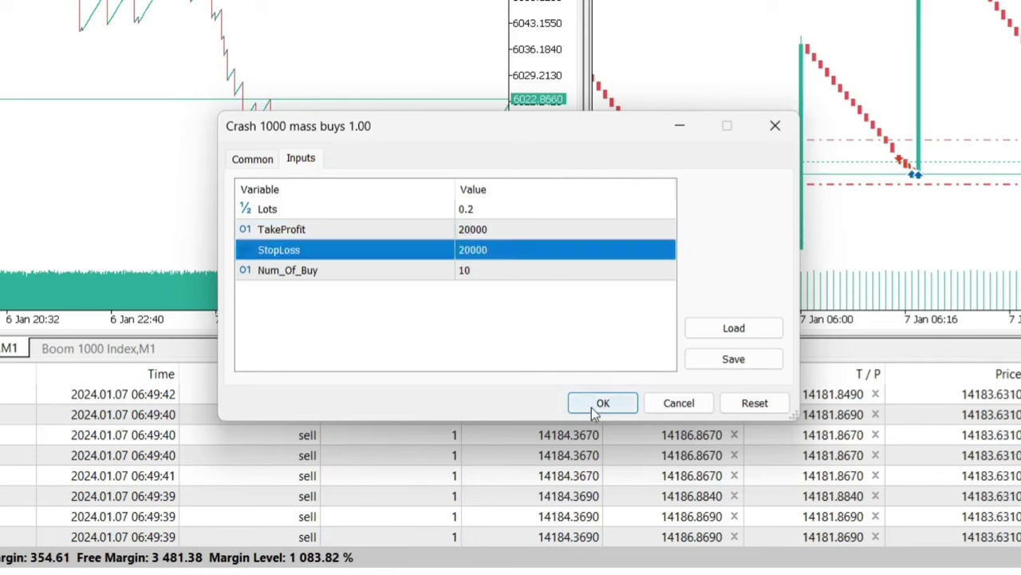
{"action": "left_click", "coordinate": [592, 407]}
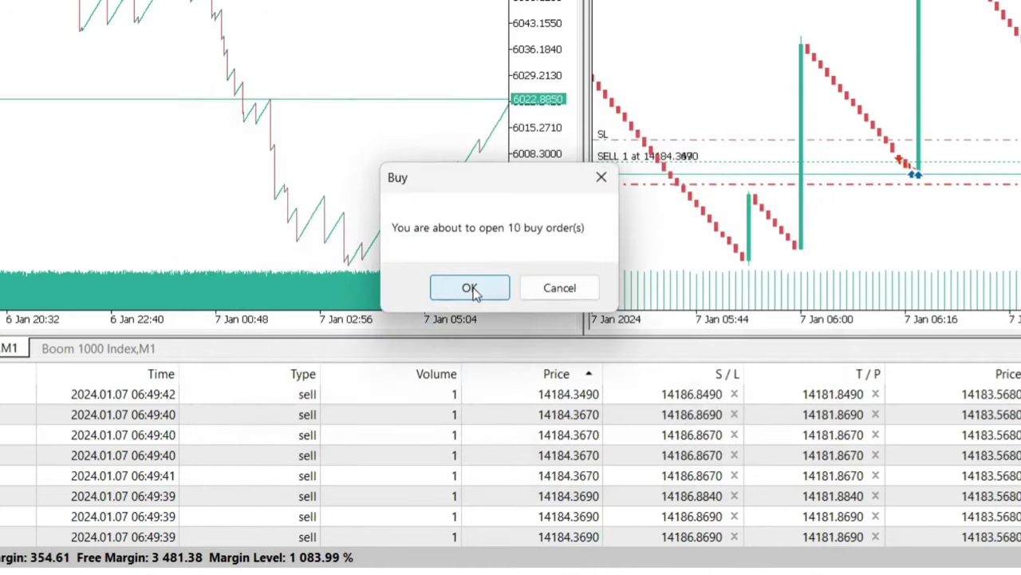
{"action": "left_click", "coordinate": [471, 289]}
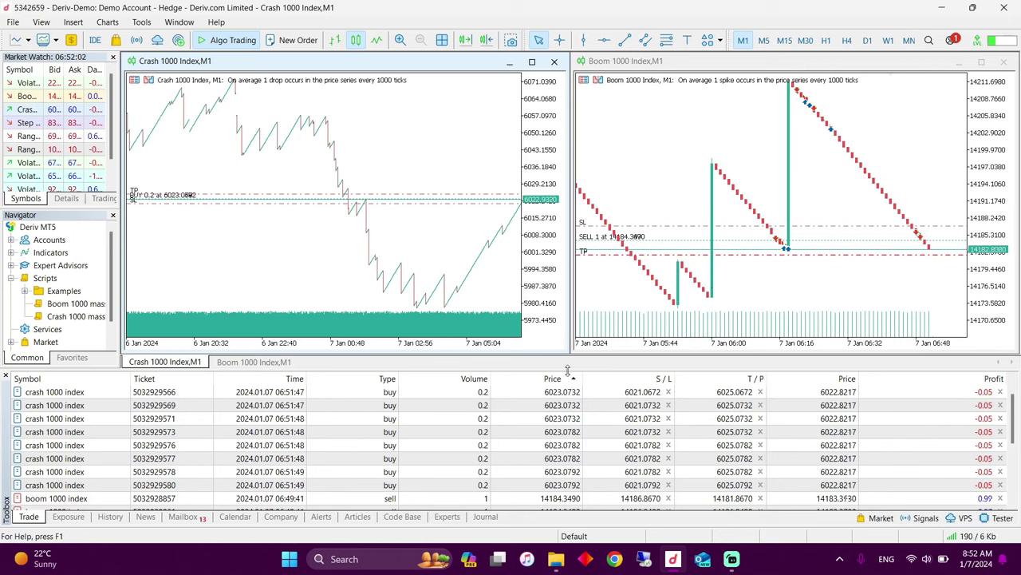
- Raise the Toolbox's top border so the Trade tab lists every new Crash 1000 buy
{"action": "left_click_drag", "start_coordinate": [574, 369], "coordinate": [580, 130]}
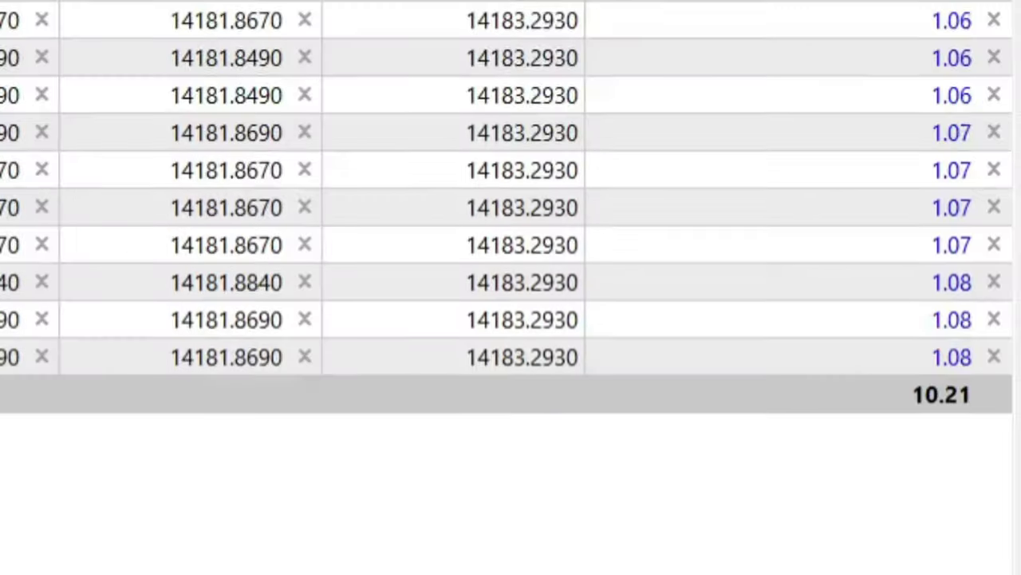